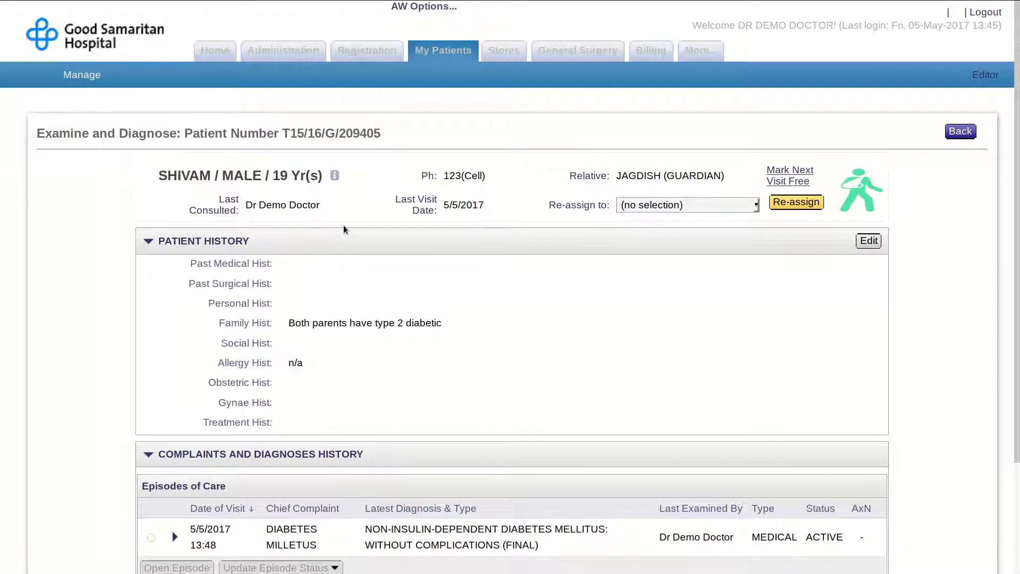
- Select the DIABETES MILLETUS episode of care to reach its treatment chart
left_click(534, 547)
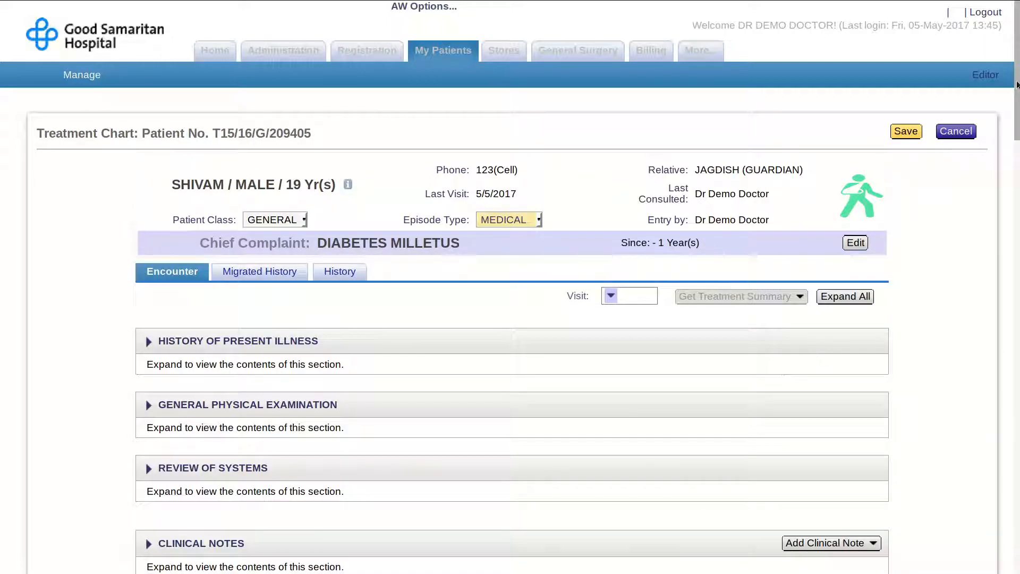
- Expand the past BLOOD SUGAR RBS order to view glucose 180 mg/dL (range 60 - 140), then collapse it
left_click_drag(1016, 83, 1017, 352)
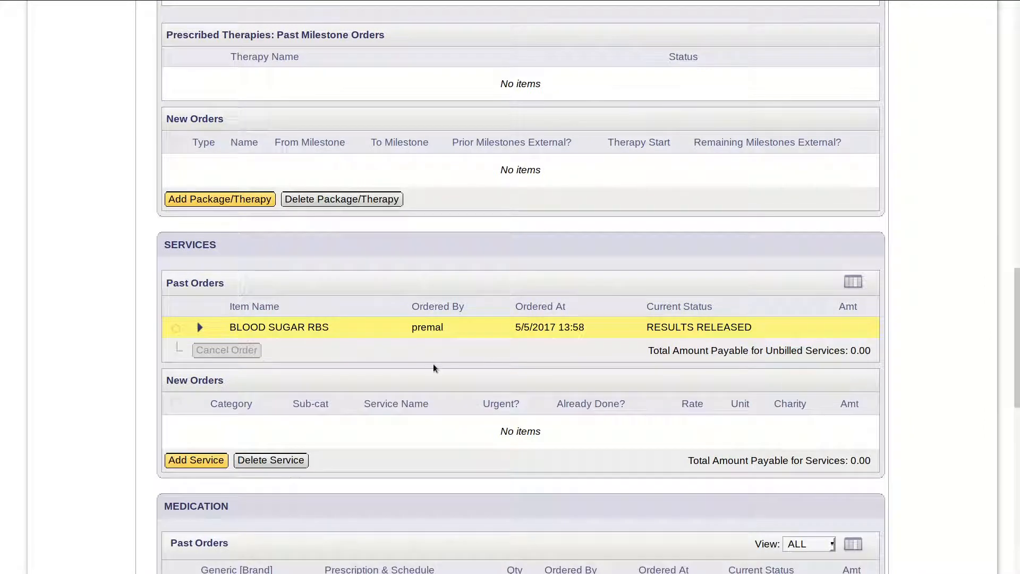
left_click(206, 331)
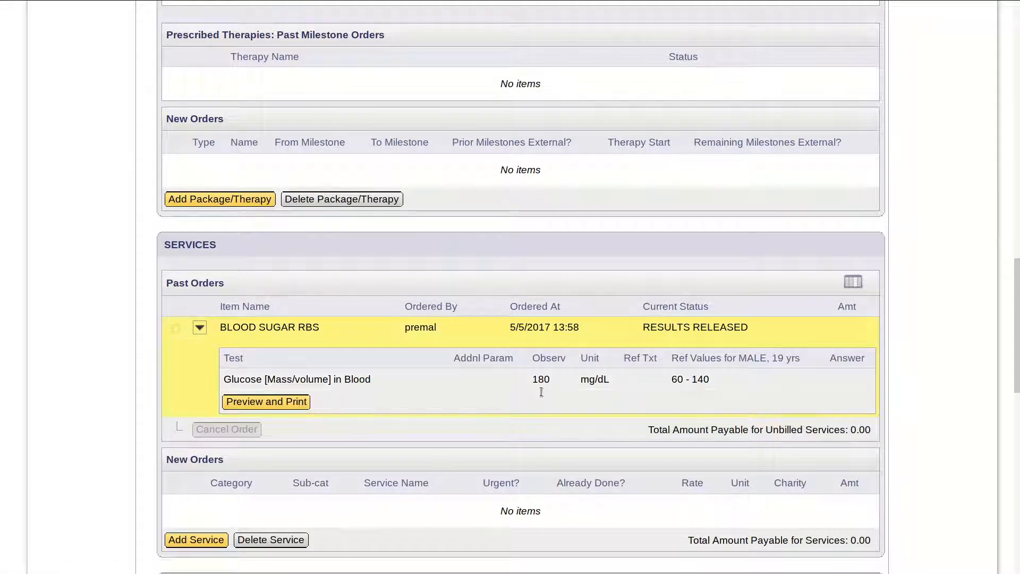
left_click(627, 389)
left_click(200, 327)
scroll(425, 297, "up", 3)
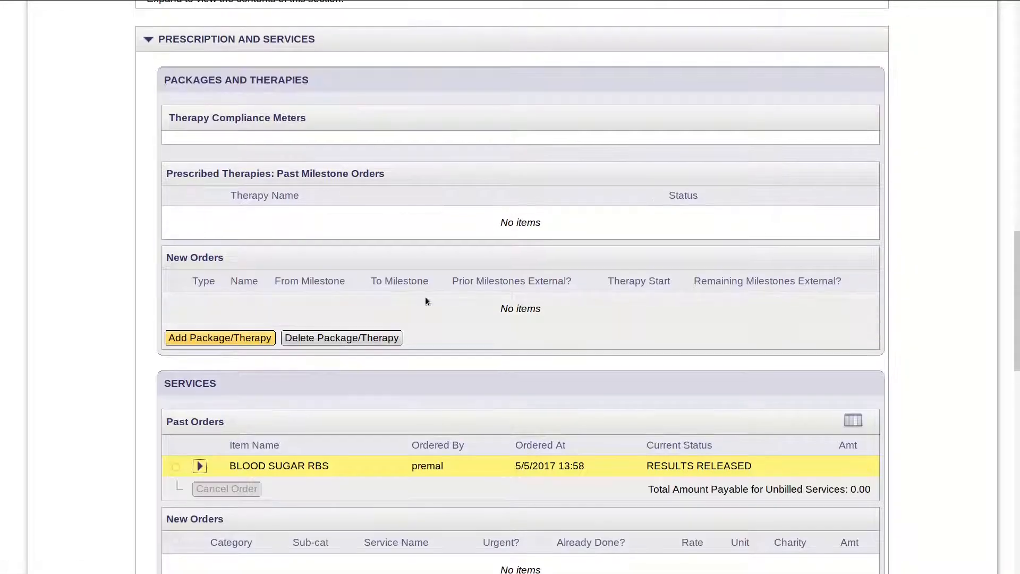
scroll(426, 301, "down", 5)
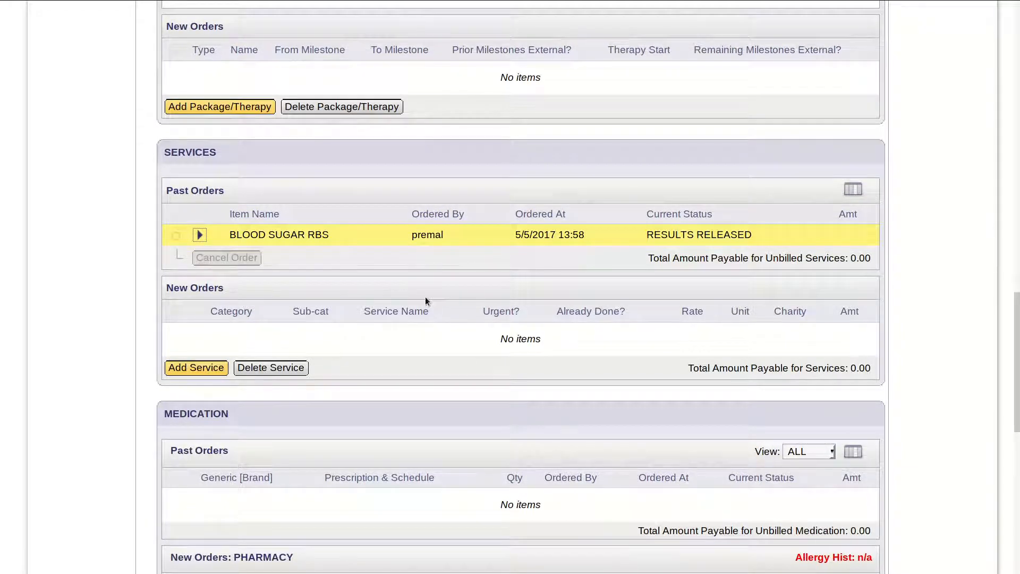
- Add a LABORATORY service order for BLOOD SUGAR FASTING
left_click(212, 369)
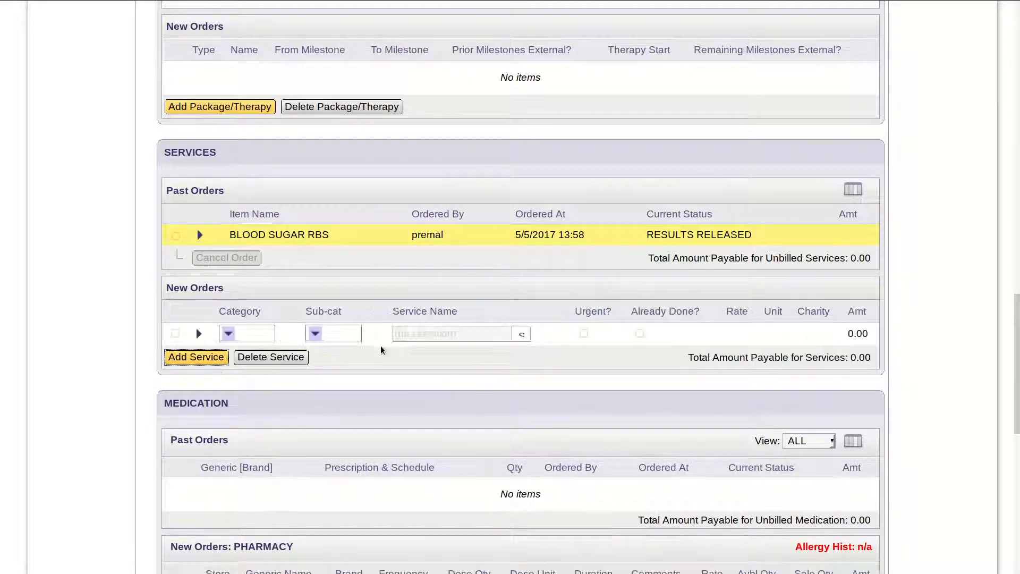
left_click(228, 333)
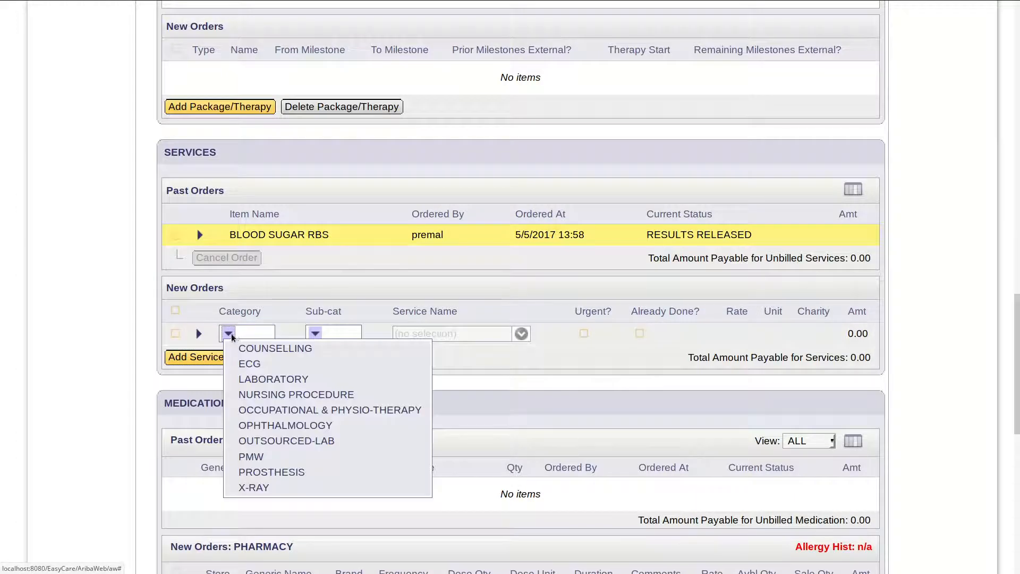
left_click(248, 380)
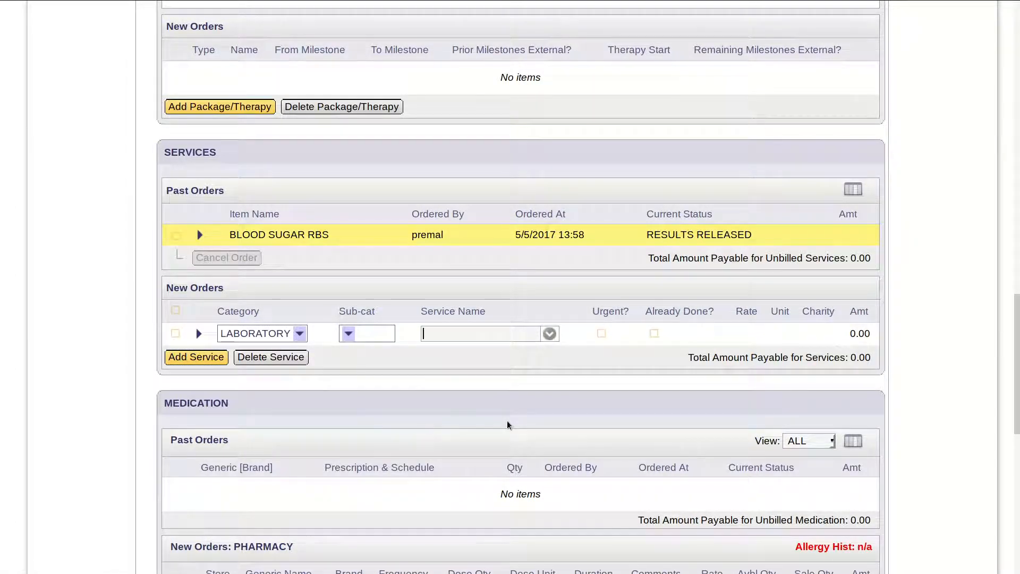
type("sugar")
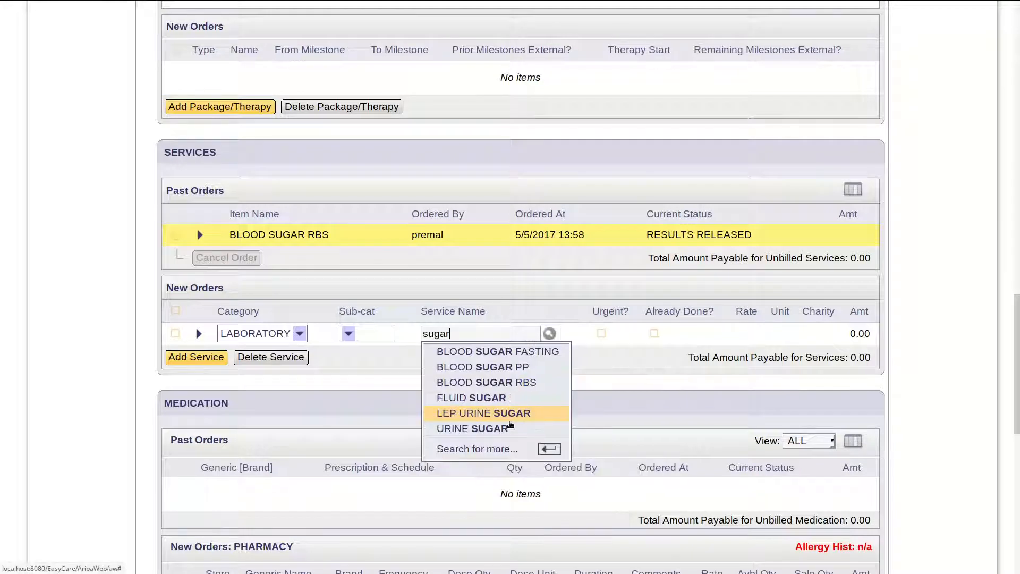
left_click(541, 355)
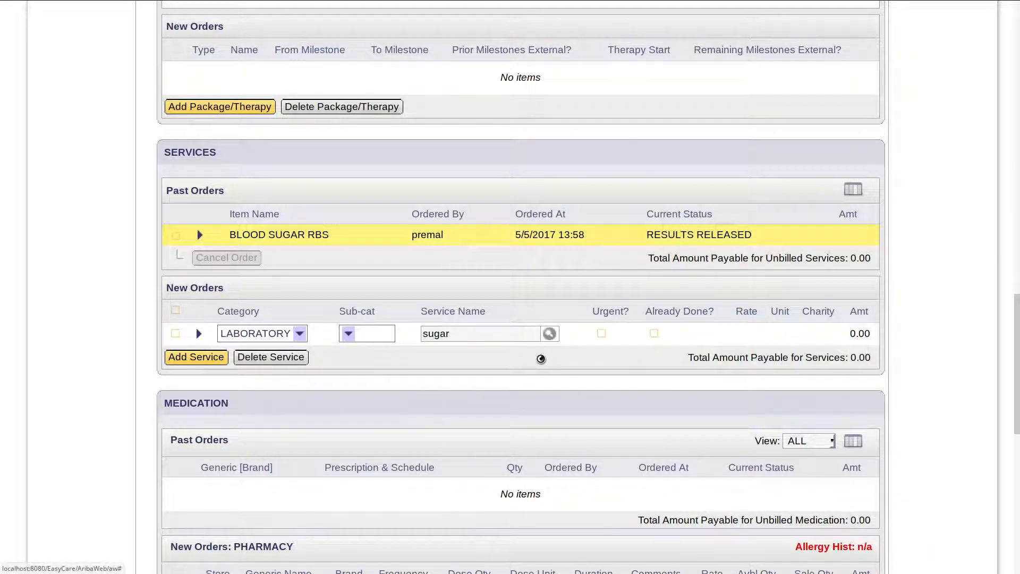
- Add a second laboratory service order for BLOOD SUGAR PP
left_click(201, 359)
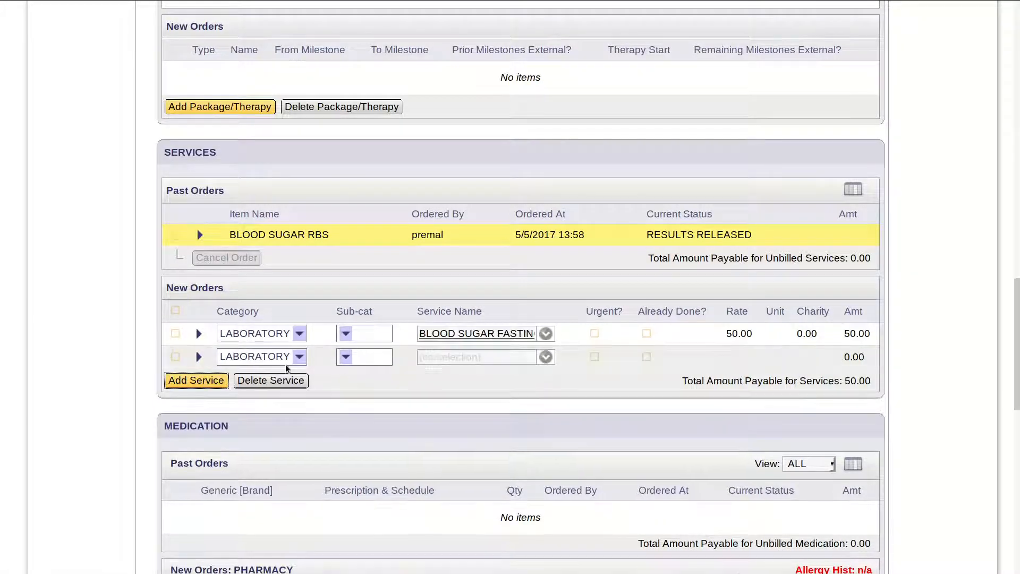
left_click(480, 357)
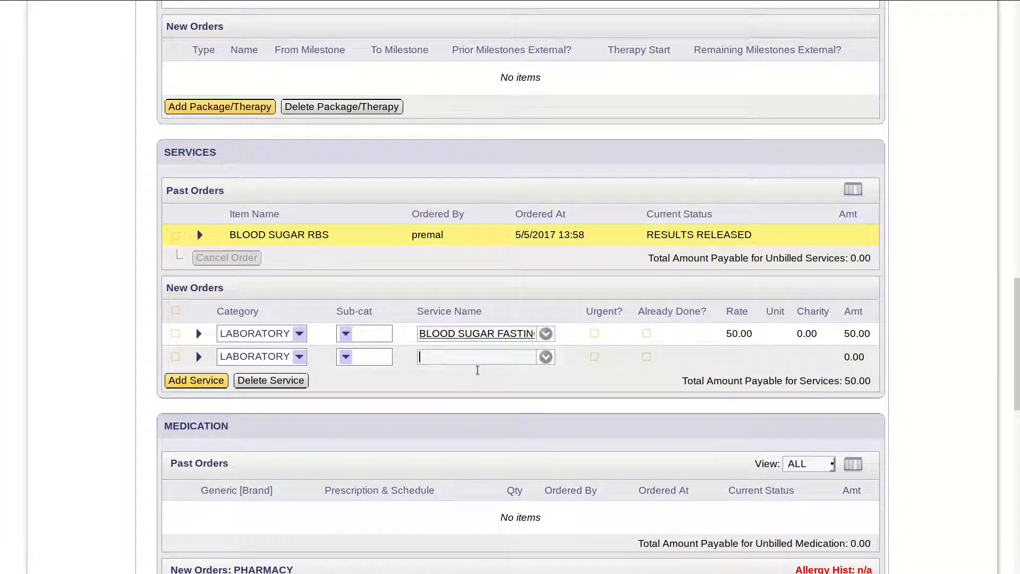
type("bloo")
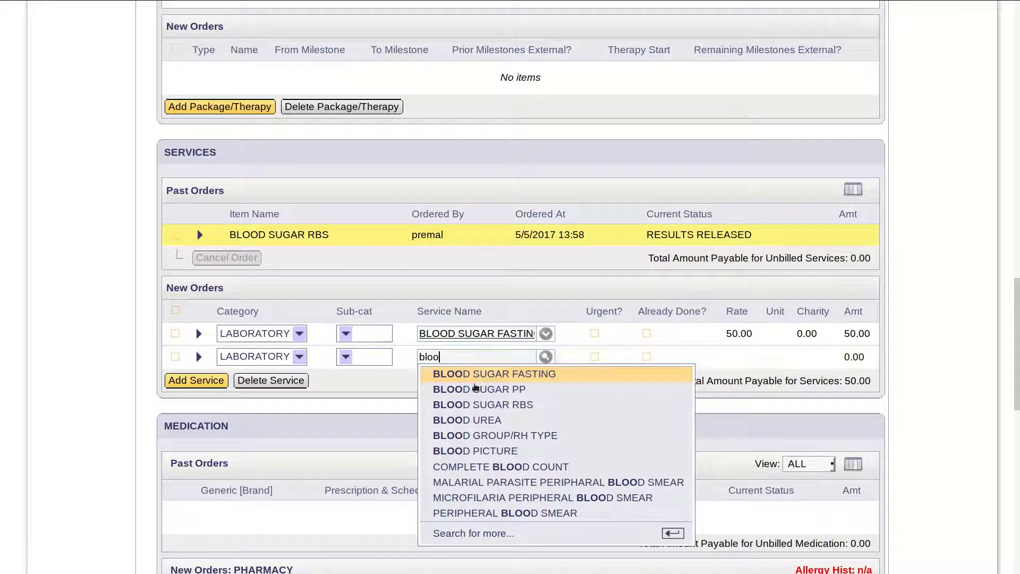
left_click(476, 389)
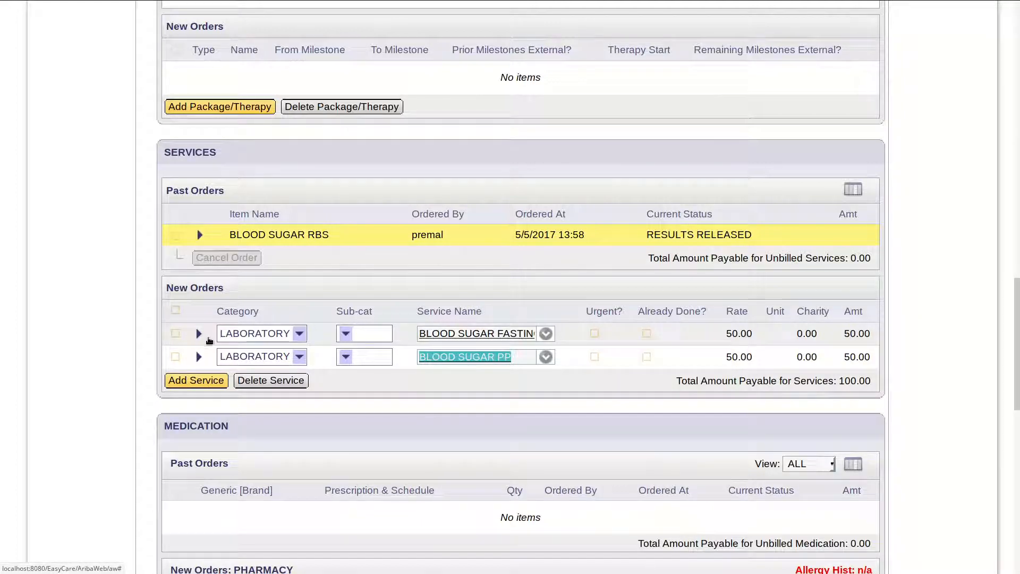
left_click(201, 334)
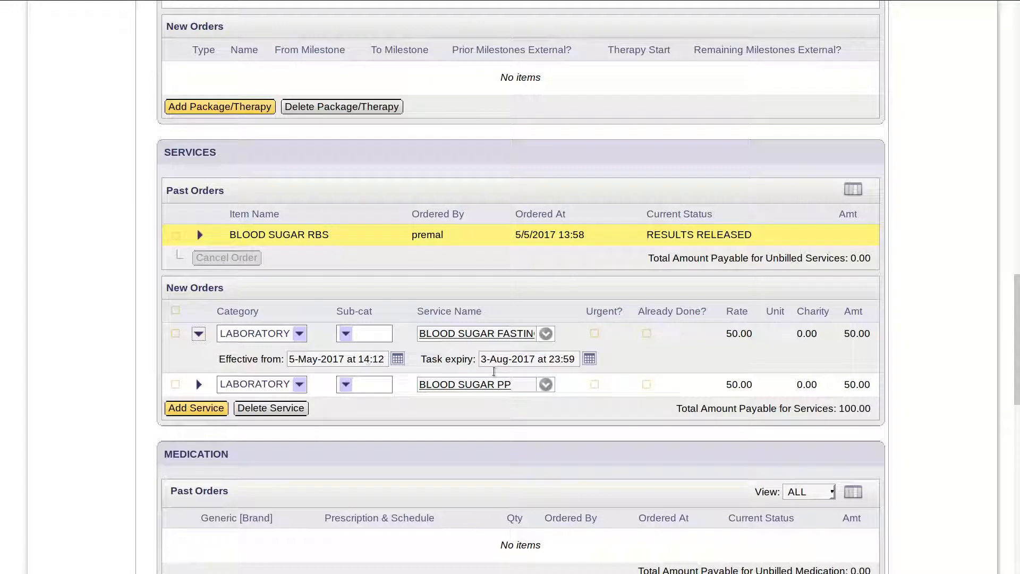
- Set the fasting order's Effective from to 8 May 2017 and Task expiry to 13 May 2017
left_click_drag(481, 359, 539, 362)
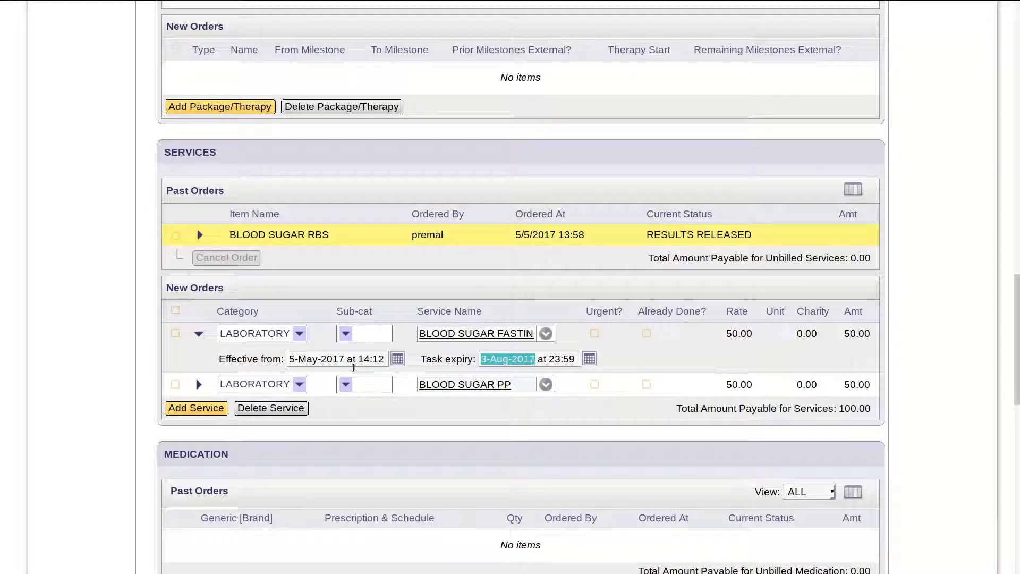
left_click(398, 360)
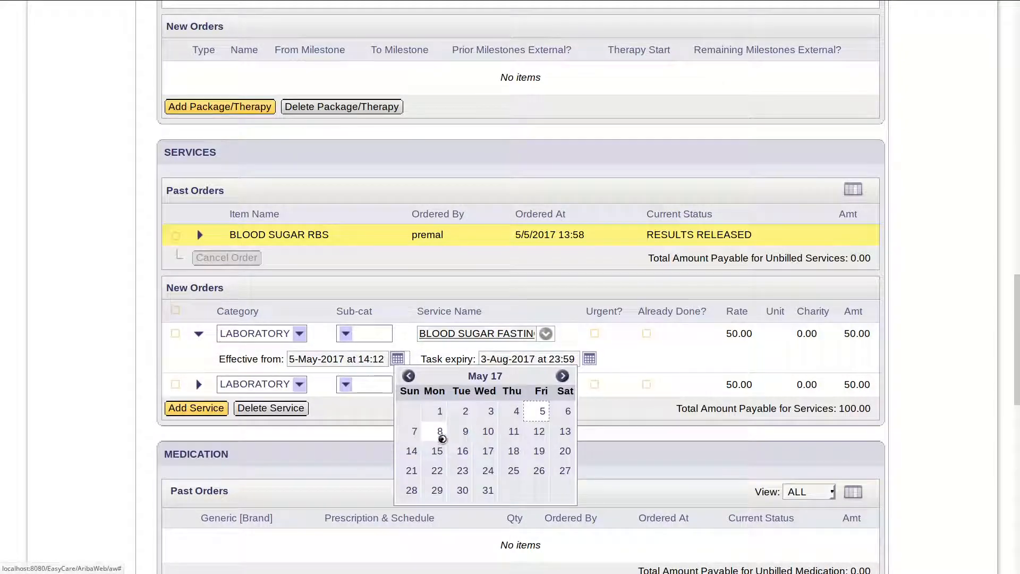
left_click(441, 438)
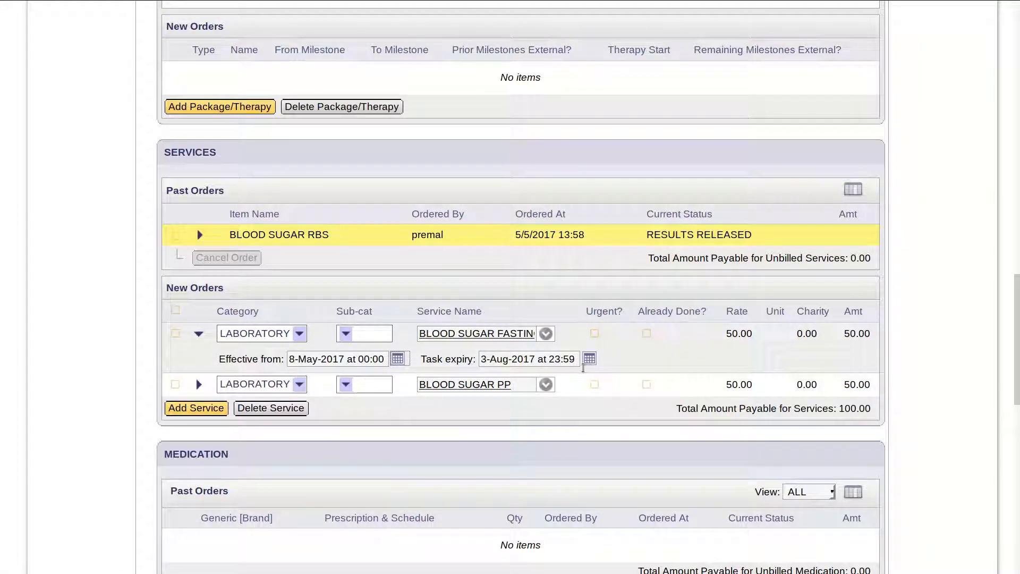
left_click(590, 360)
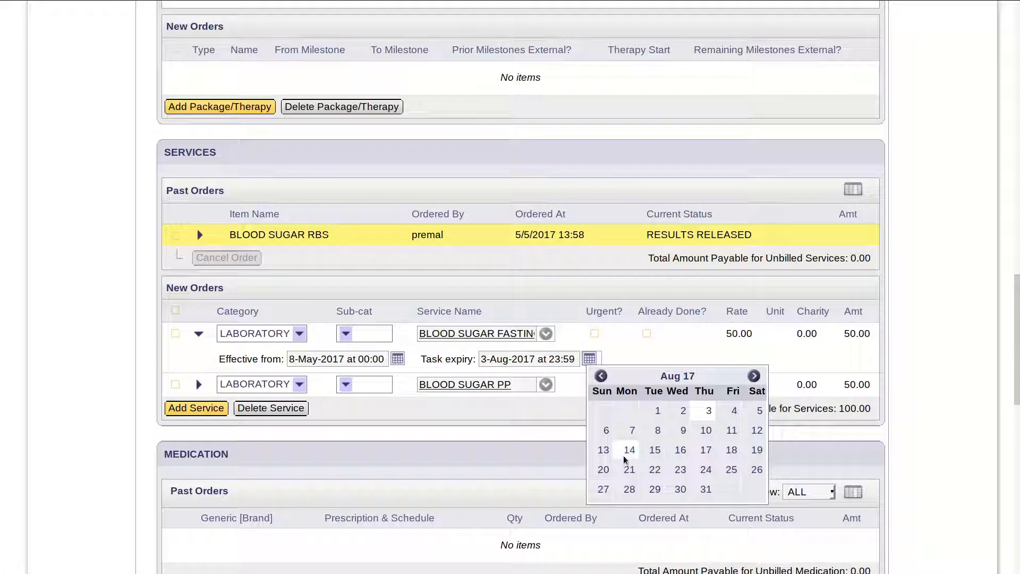
left_click(602, 376)
left_click(602, 377)
left_click(602, 377)
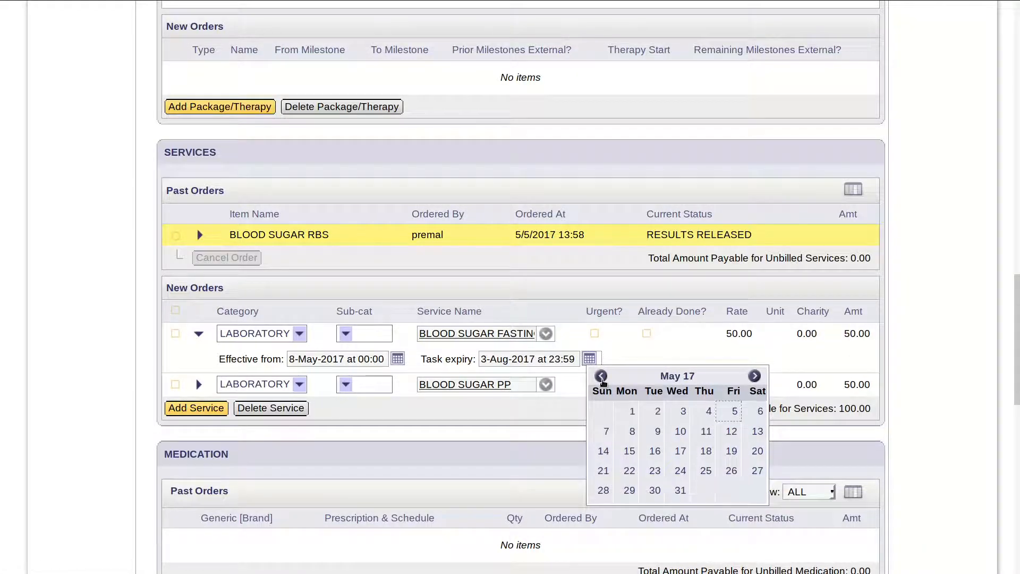
left_click(602, 380)
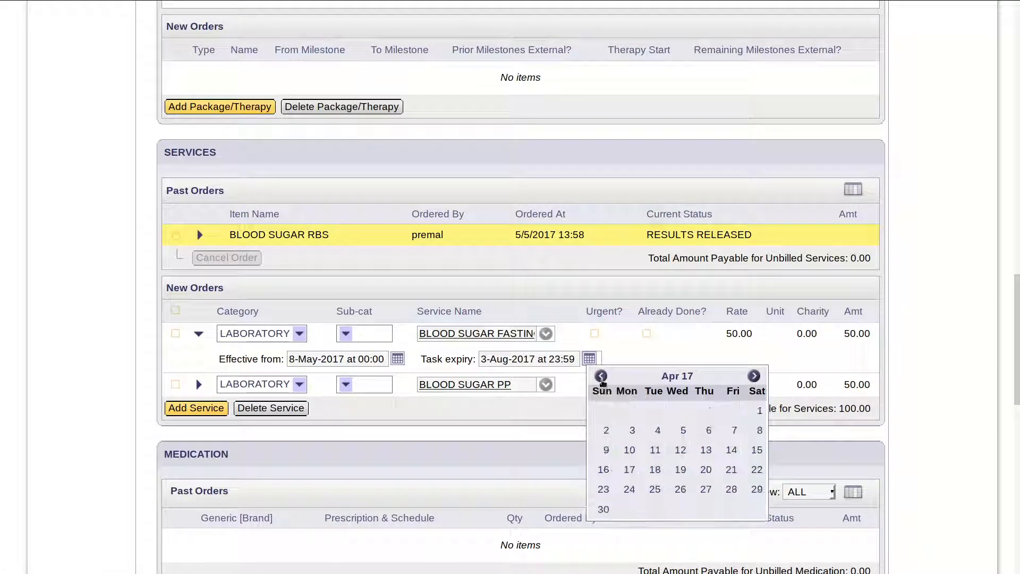
left_click(753, 377)
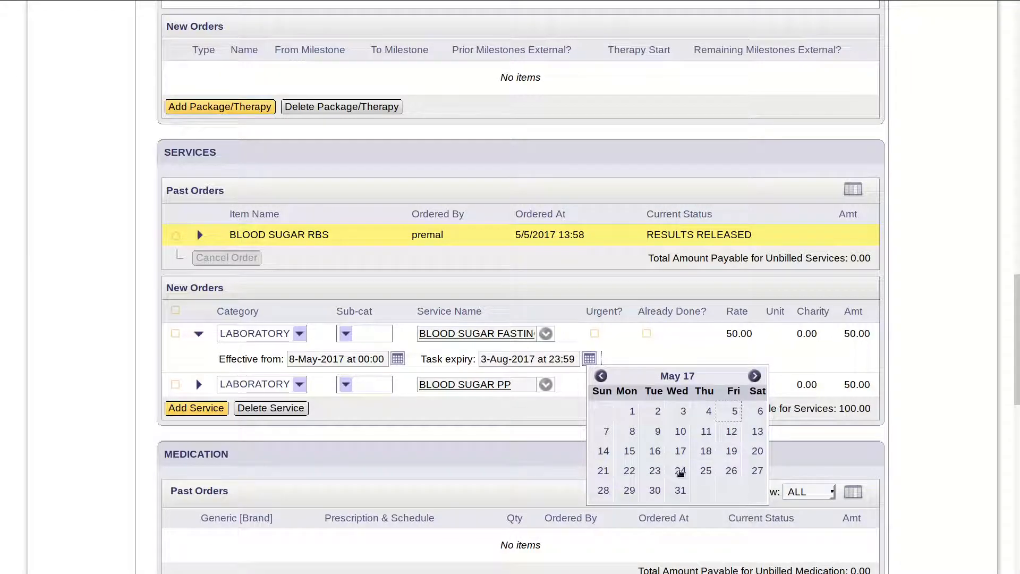
left_click(763, 434)
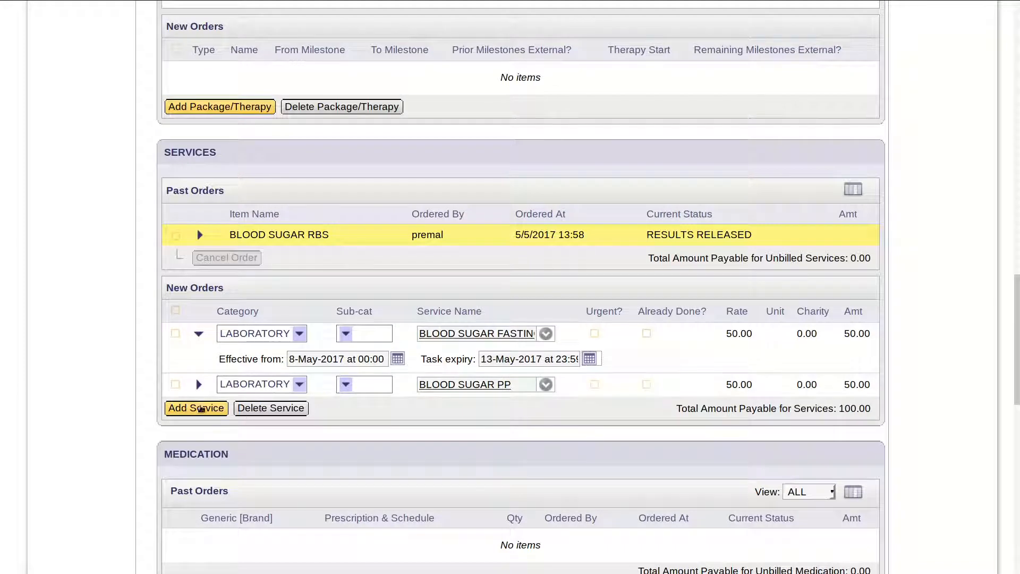
left_click(199, 384)
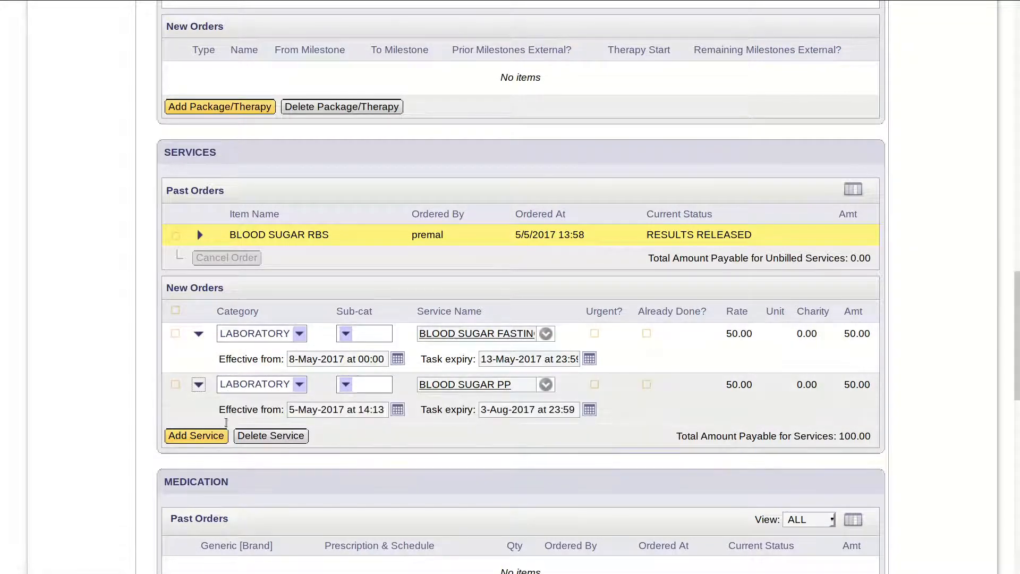
left_click_drag(219, 360, 285, 364)
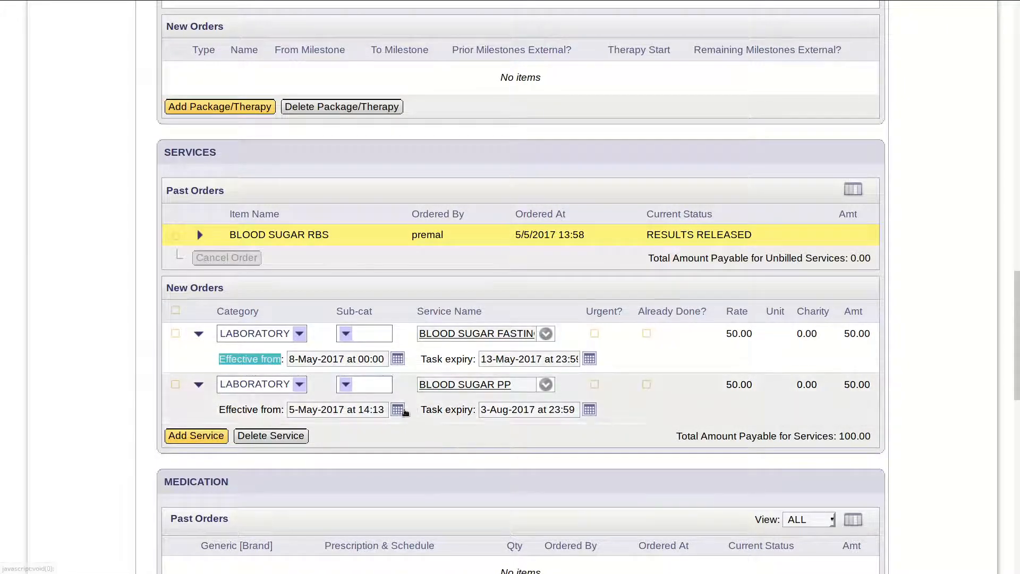
- Set the BLOOD SUGAR PP order to start 8 May 2017 and copy that date
left_click(398, 409)
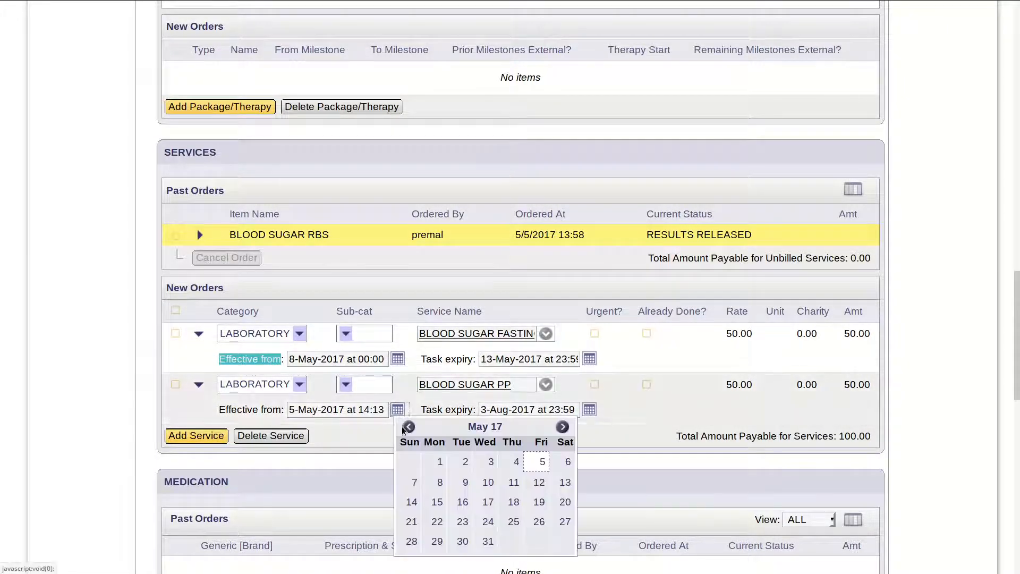
left_click(442, 484)
left_click(320, 414)
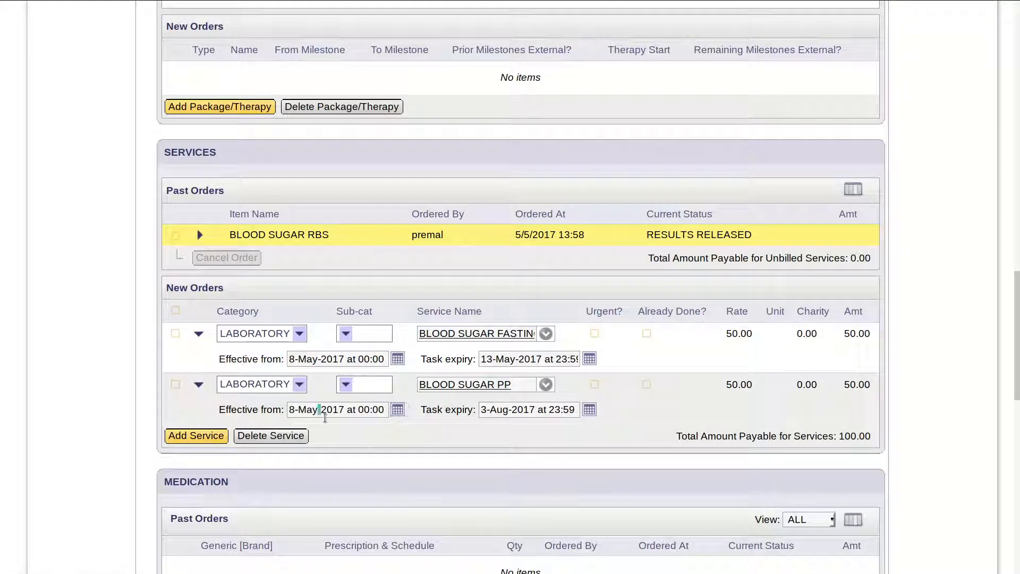
triple_click(333, 419)
key("ctrl+c")
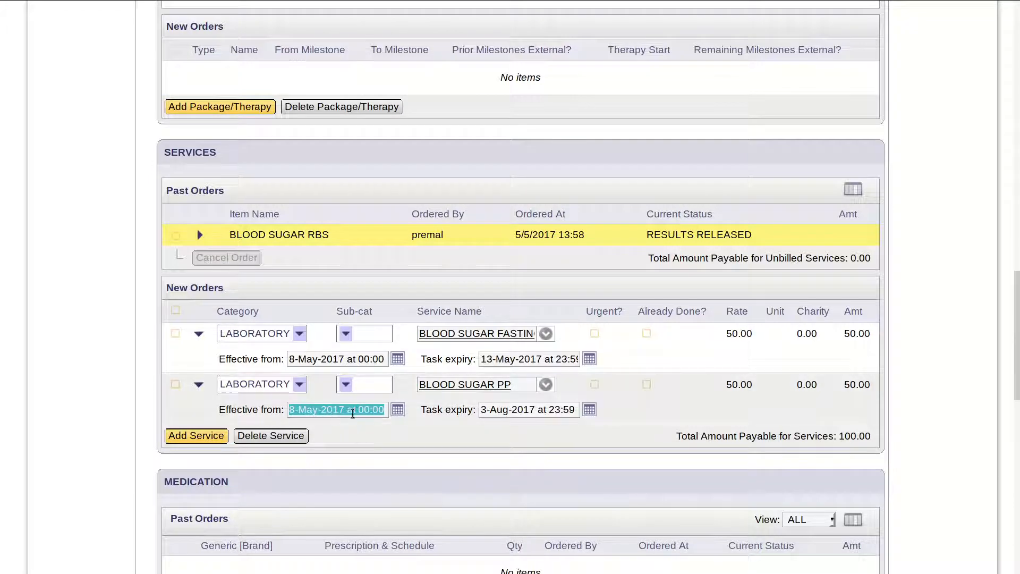
- Paste the date into the PP order's Task expiry and change the day to 13
left_click(512, 415)
triple_click(515, 416)
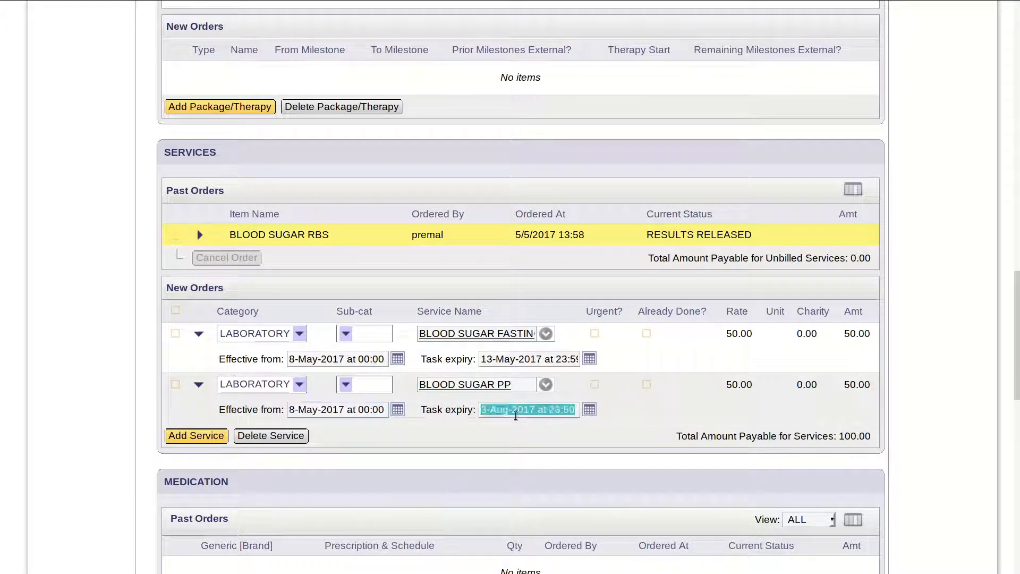
key("ctrl+v")
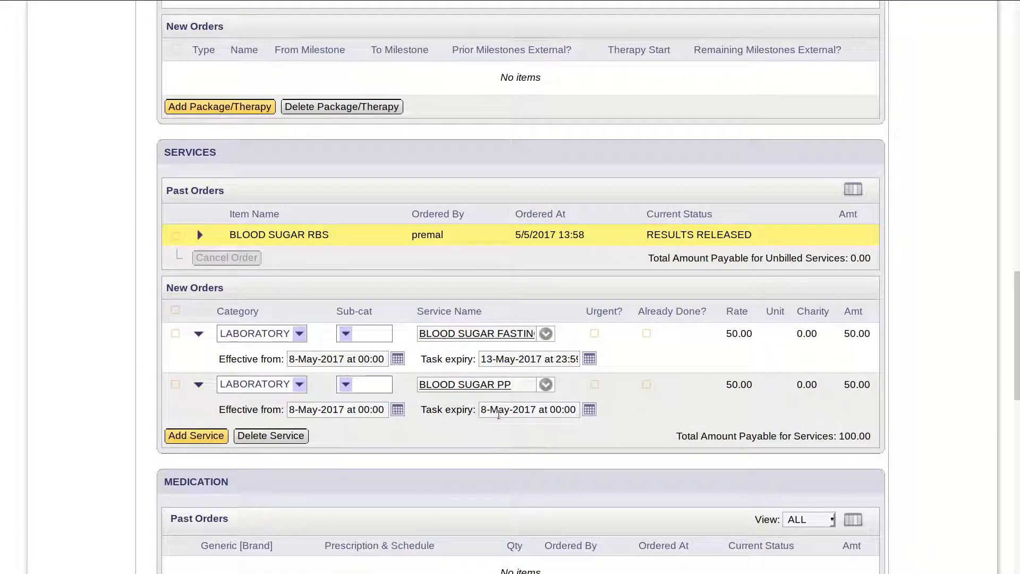
key("ctrl+a")
key("ctrl+c")
key("BackSpace")
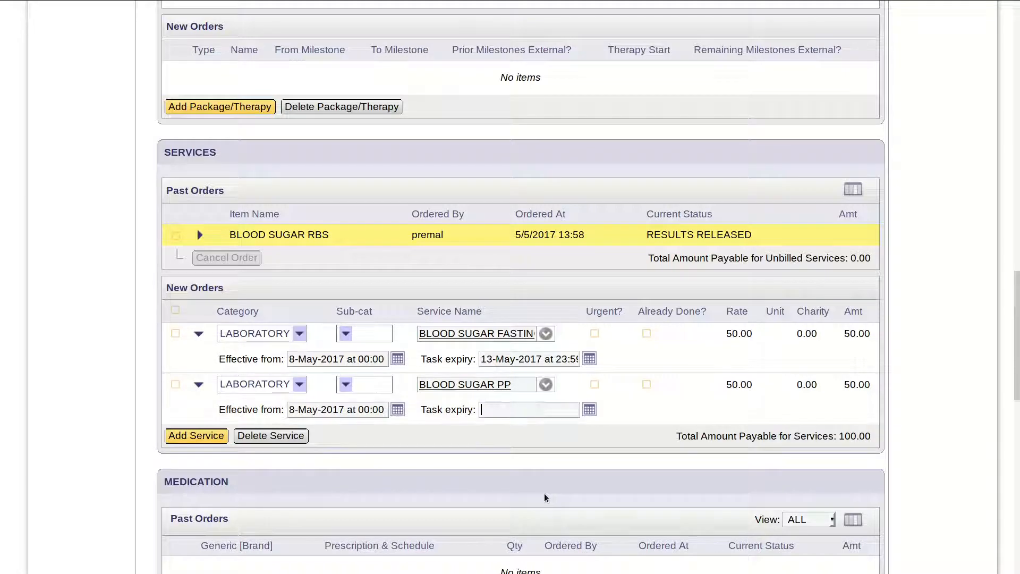
type("13")
double_click(530, 413)
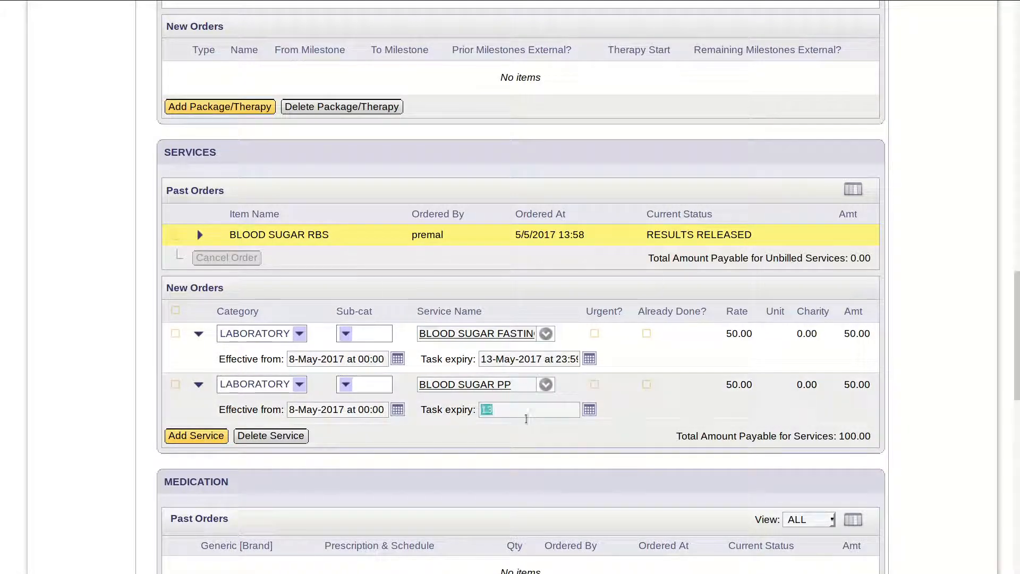
key("Left")
key("ctrl+v")
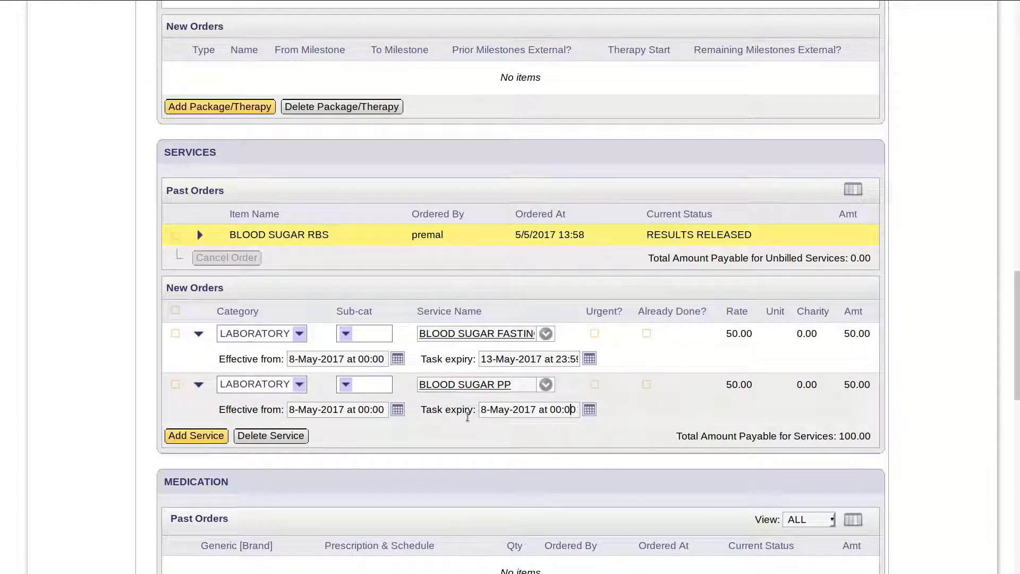
key("Delete")
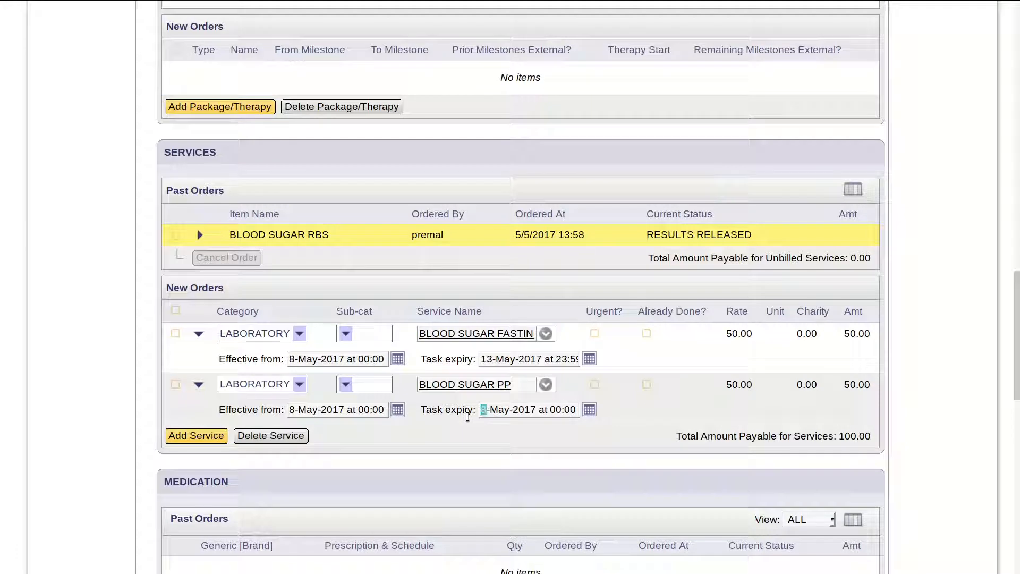
type("13")
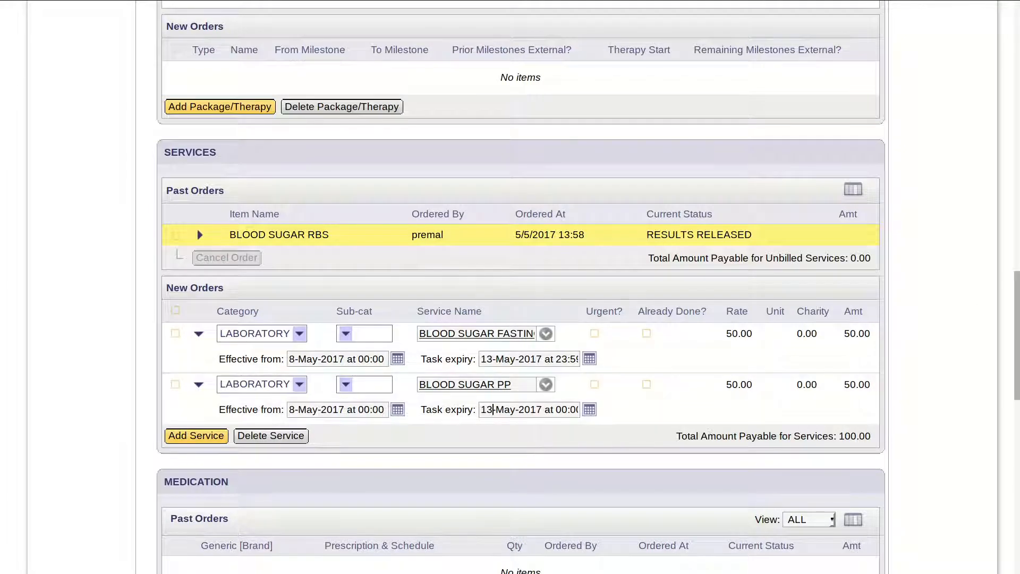
- Save the examination with the two new blood sugar orders
scroll(521, 287, "down", 5)
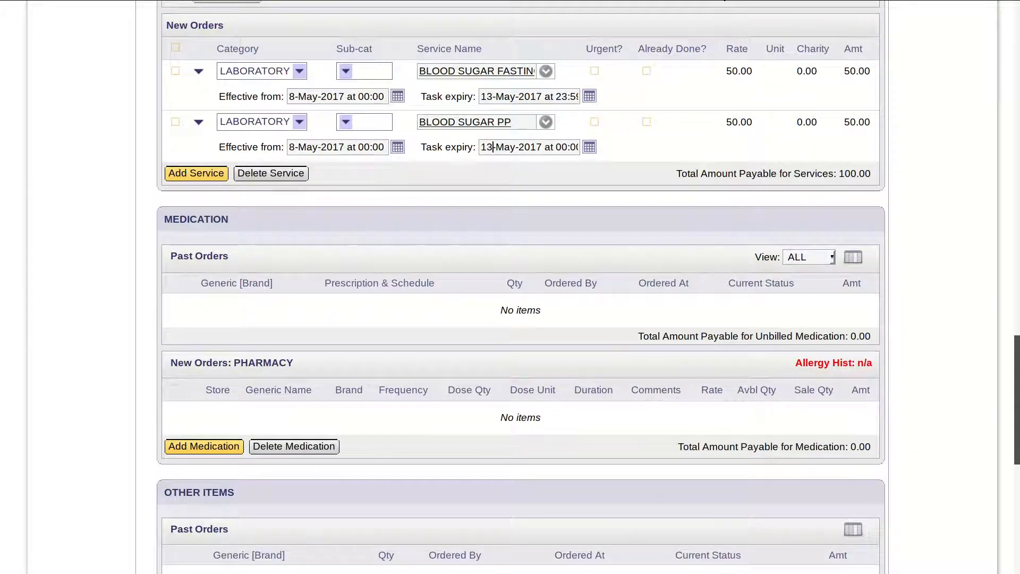
scroll(521, 287, "down", 2)
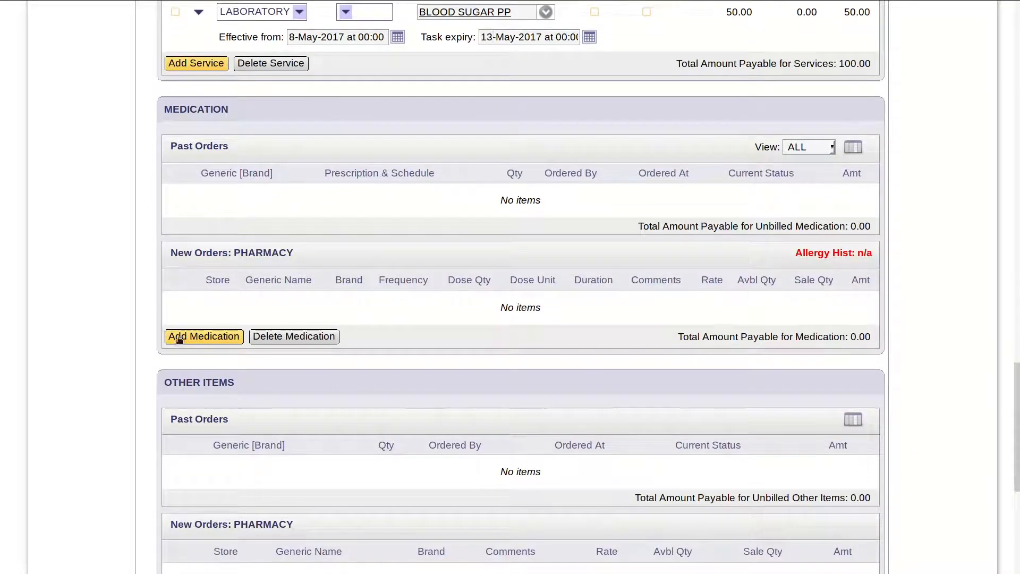
scroll(966, 496, "down", 6)
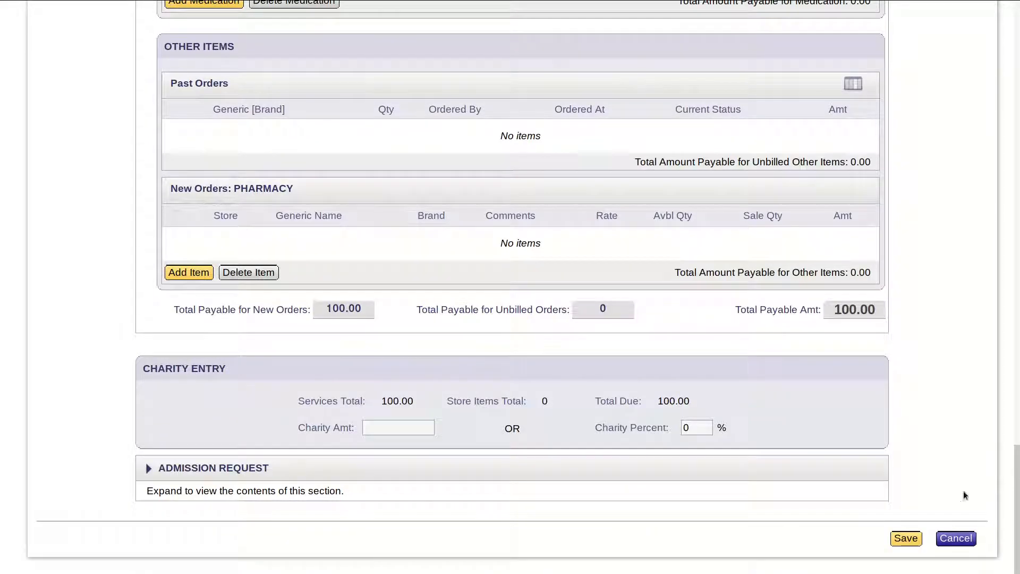
left_click(906, 538)
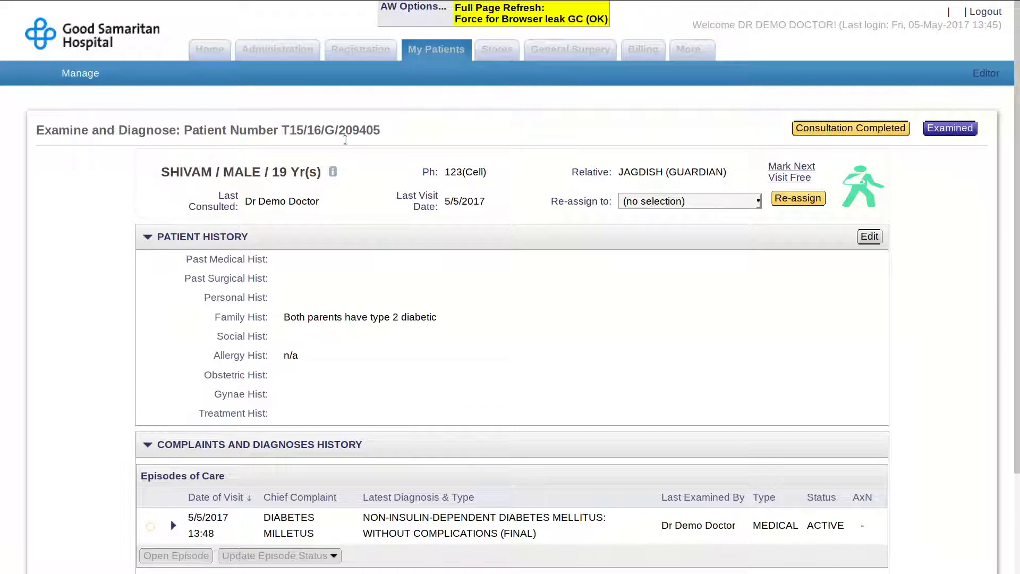
- Copy the patient number from the page title and mark the patient as examined
left_click_drag(338, 132, 383, 133)
key("ctrl+c")
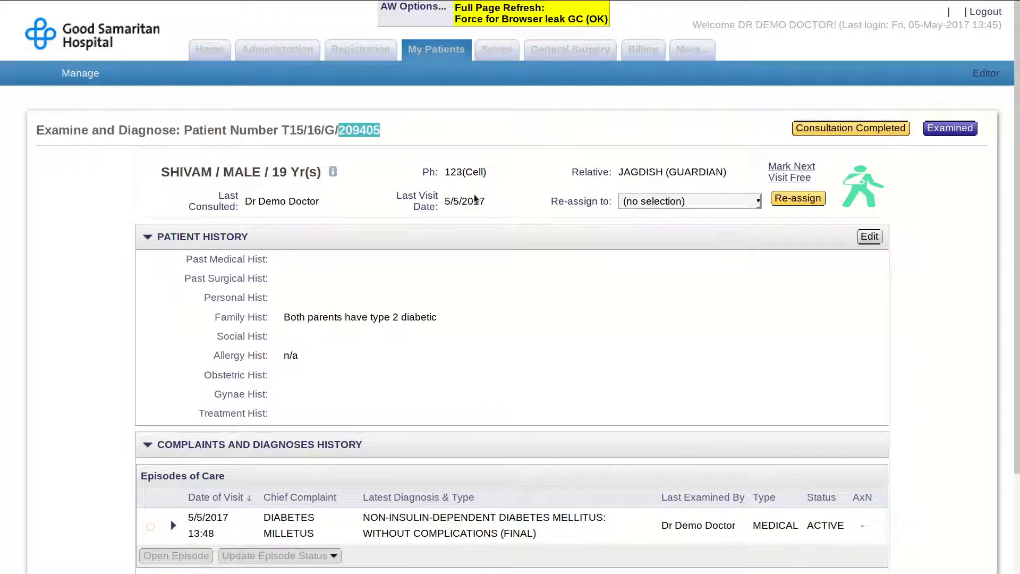
left_click(970, 130)
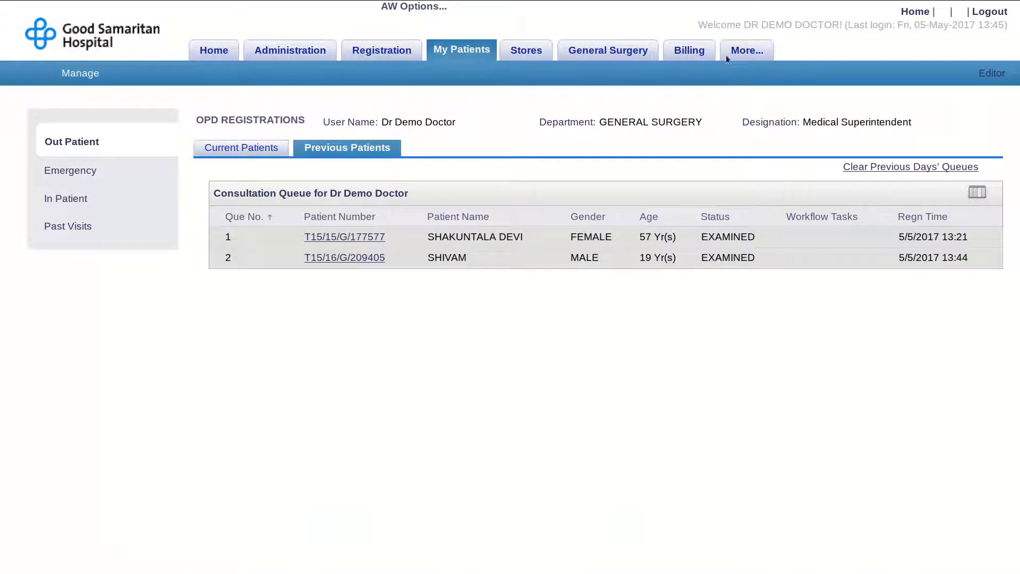
left_click(694, 54)
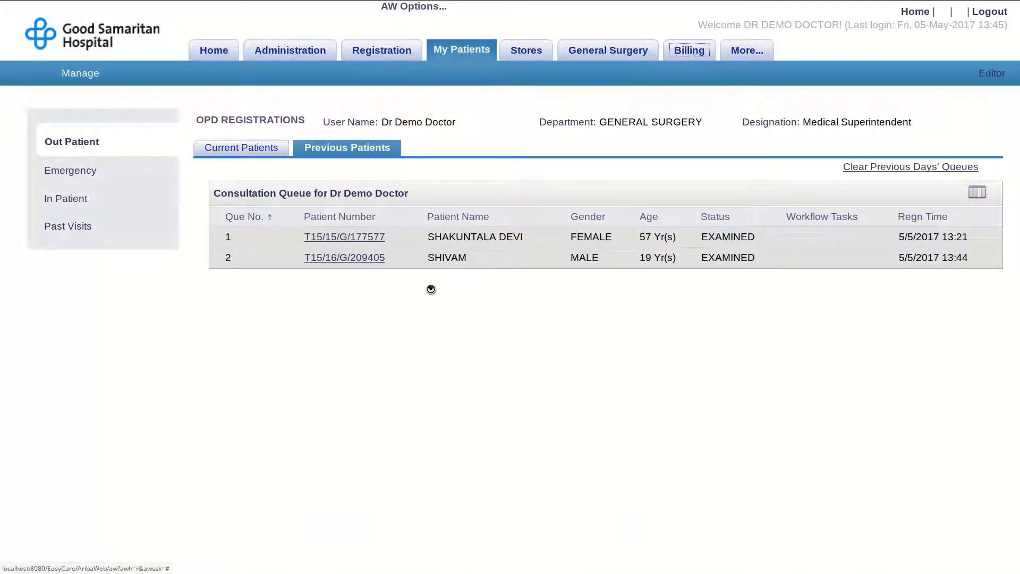
- Search billing by the copied patient number and review the empty billable items
key("ctrl+v")
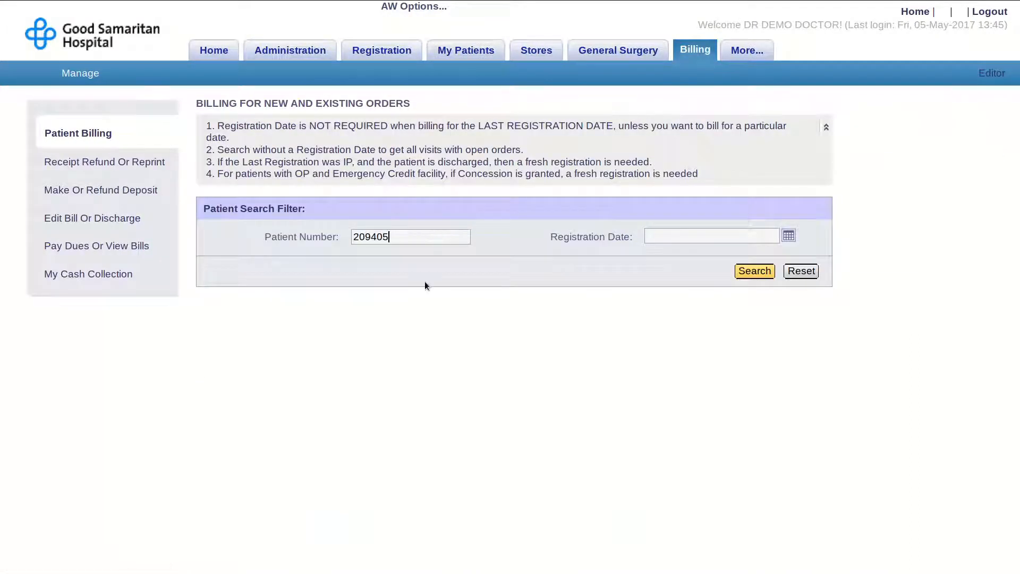
left_click(770, 275)
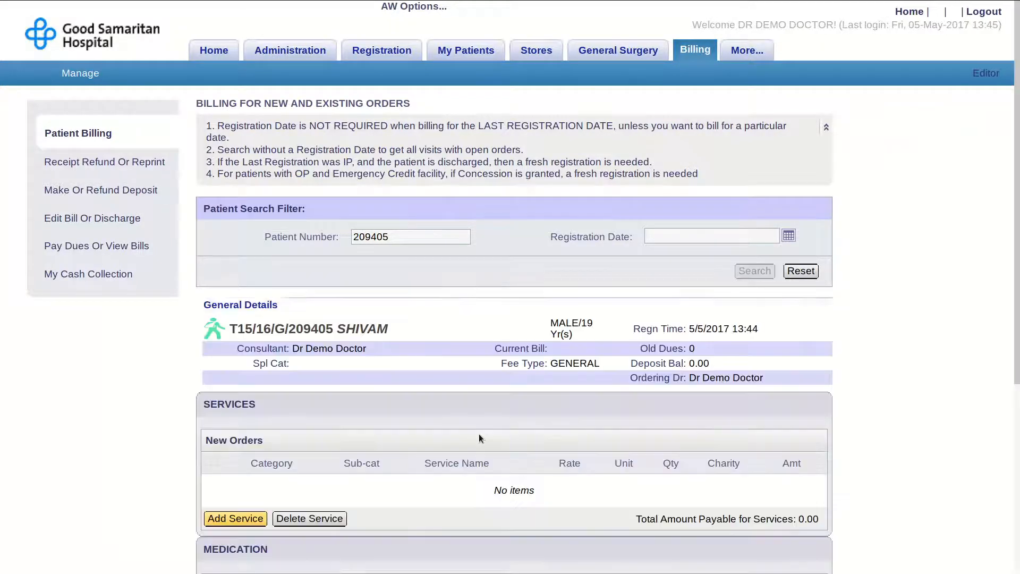
scroll(480, 434, "down", 4)
scroll(479, 438, "down", 1)
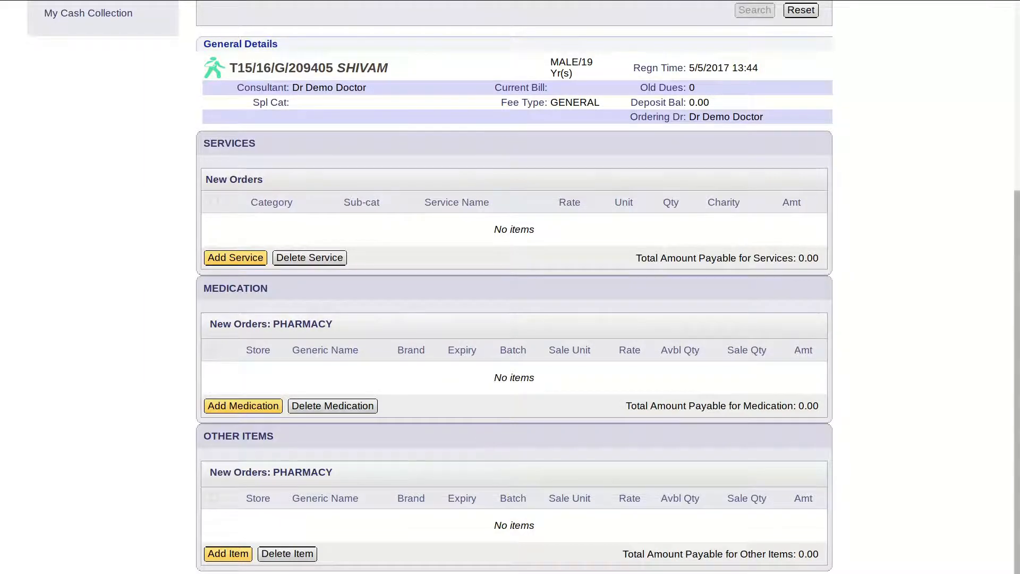
scroll(964, 428, "up", 4)
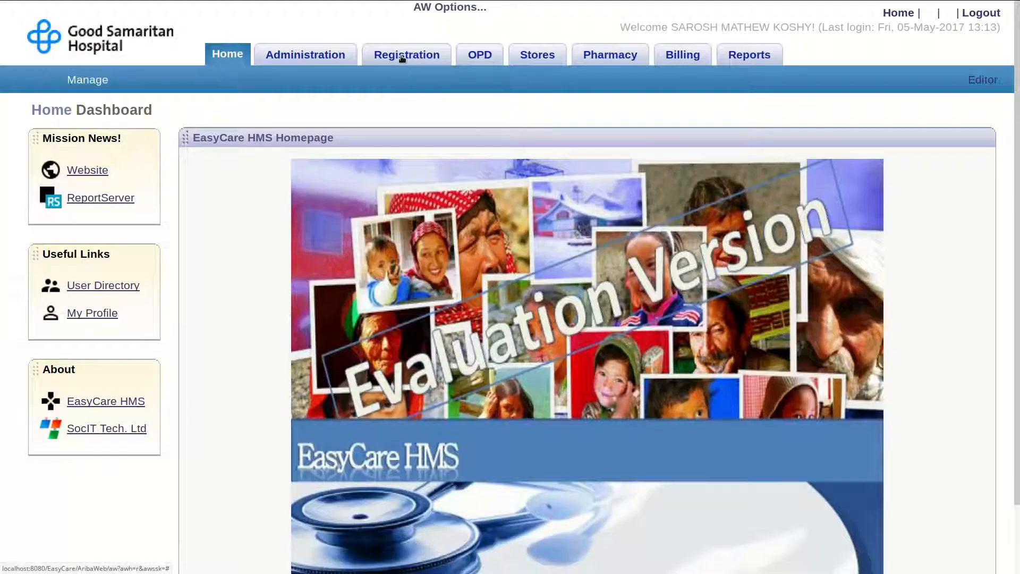
- Look up the returning patient by patient number for a re-visit registration
left_click(402, 58)
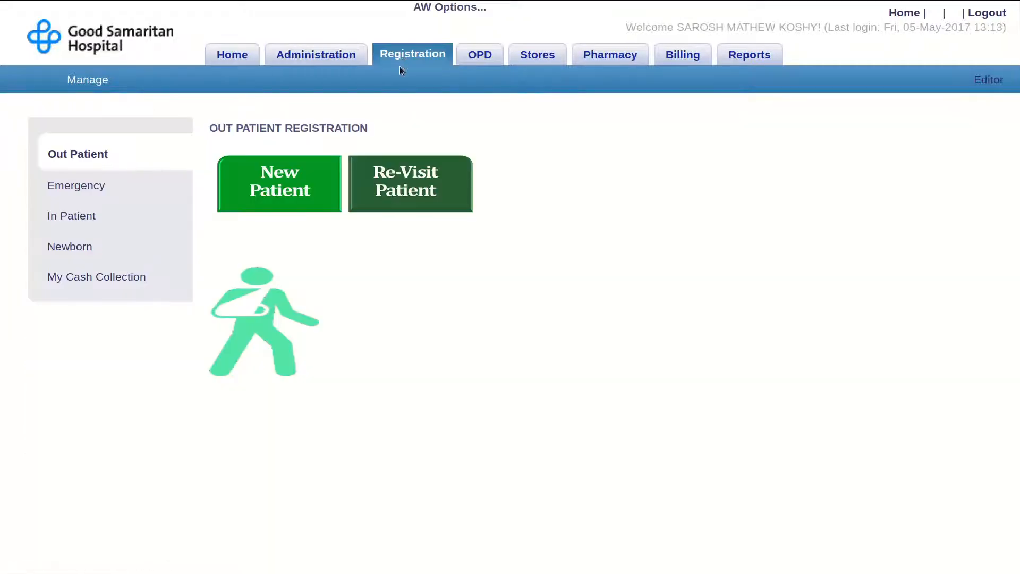
left_click(404, 177)
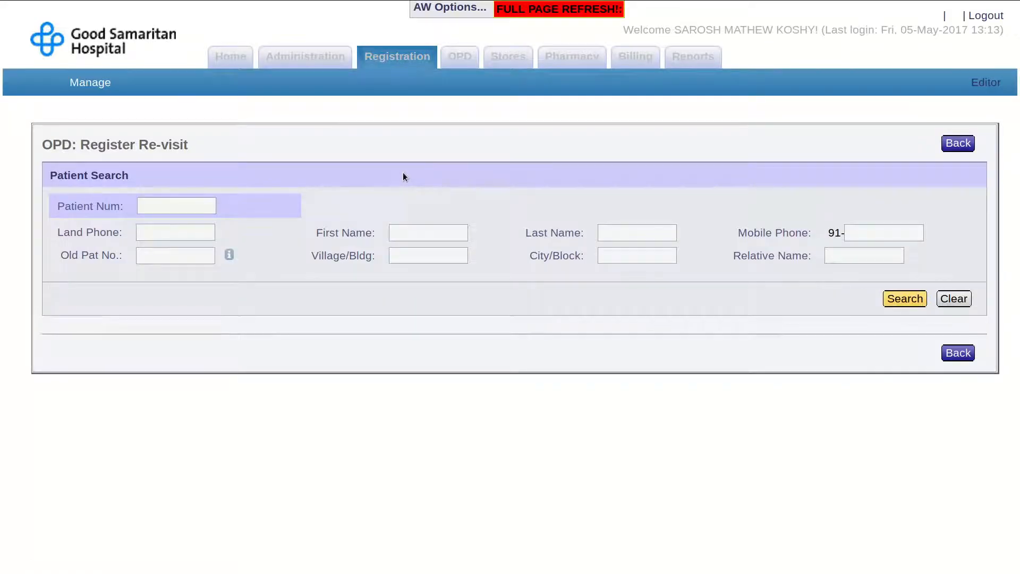
left_click(904, 299)
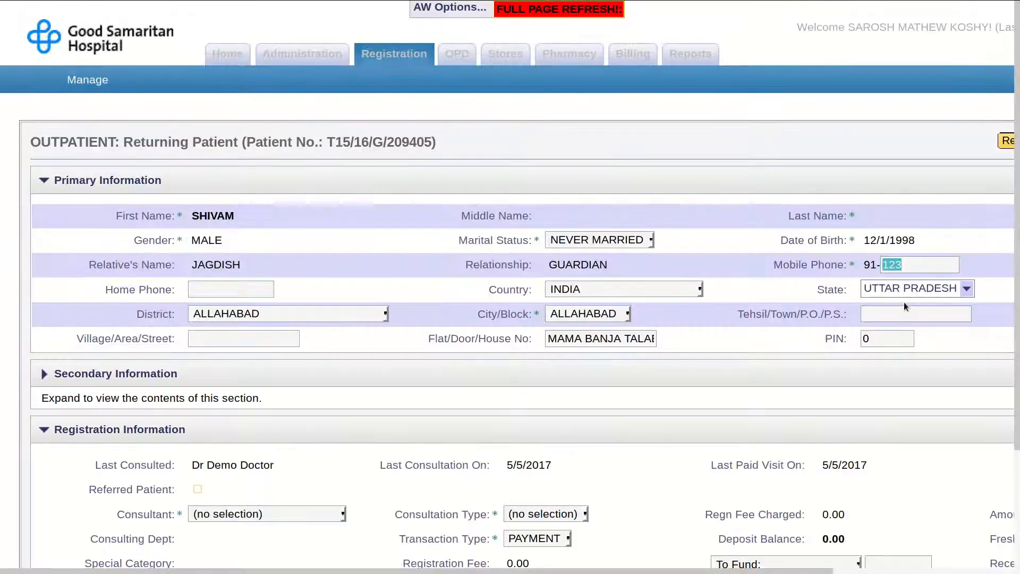
scroll(905, 306, "down", 3)
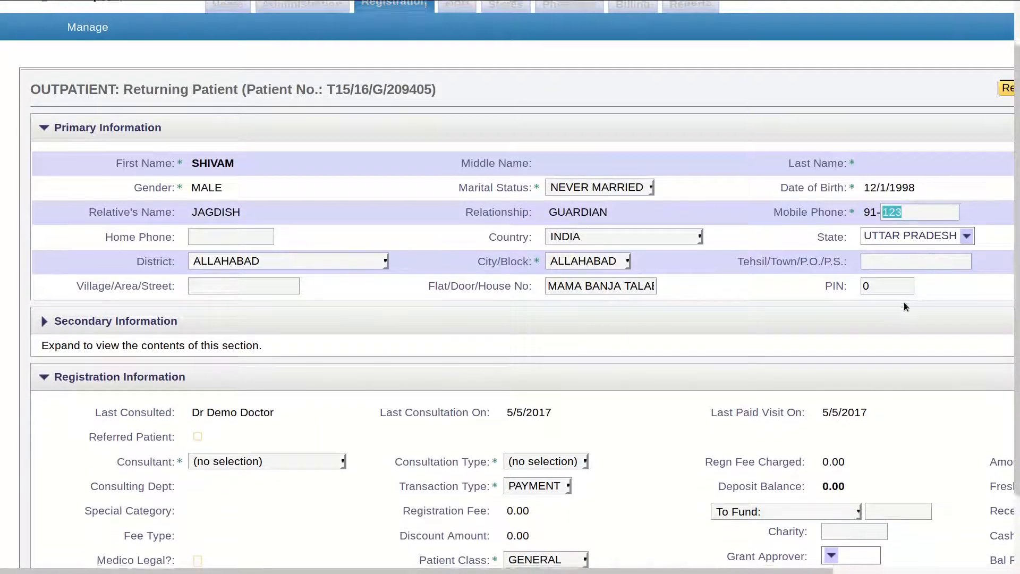
scroll(904, 307, "down", 1)
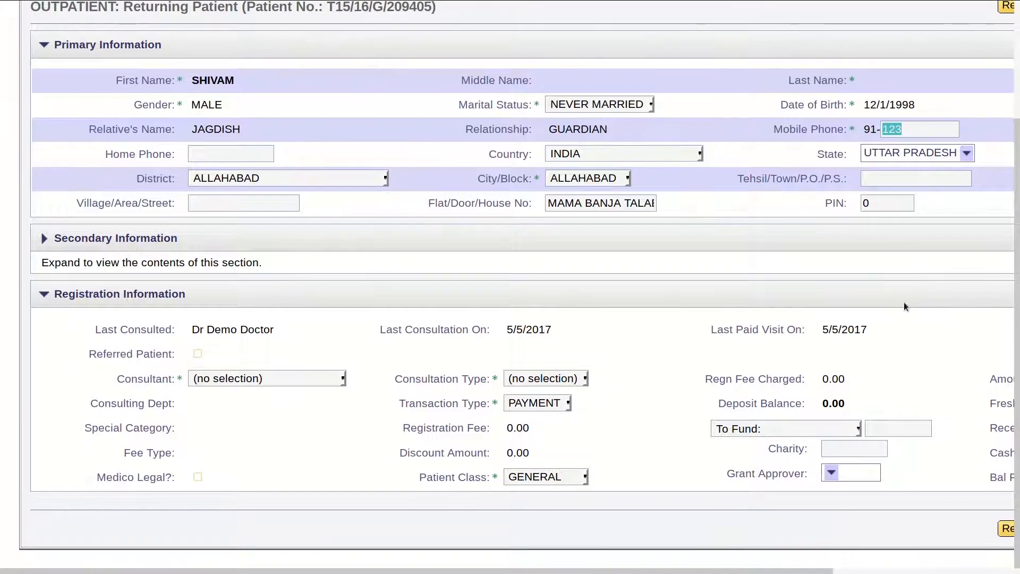
- Assign the demo doctor, GENERAL consultation and 100.00 cash received, then register the re-visit
left_click(287, 379)
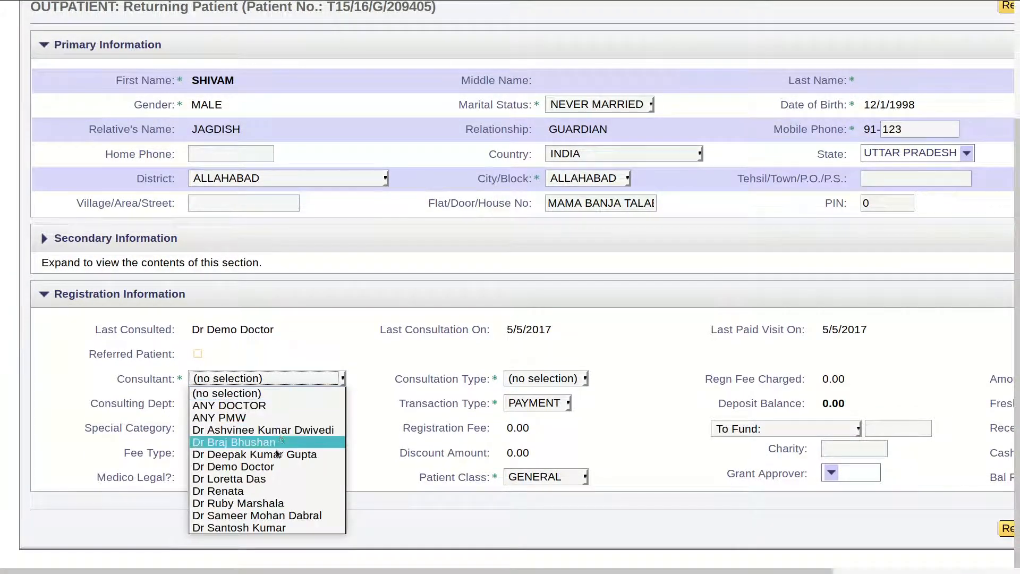
left_click(277, 468)
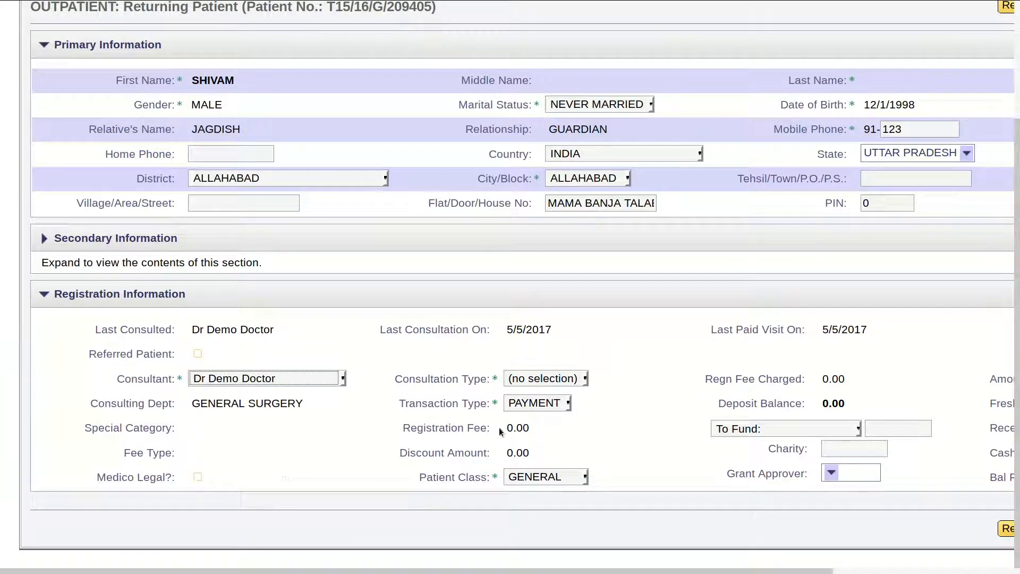
left_click(541, 381)
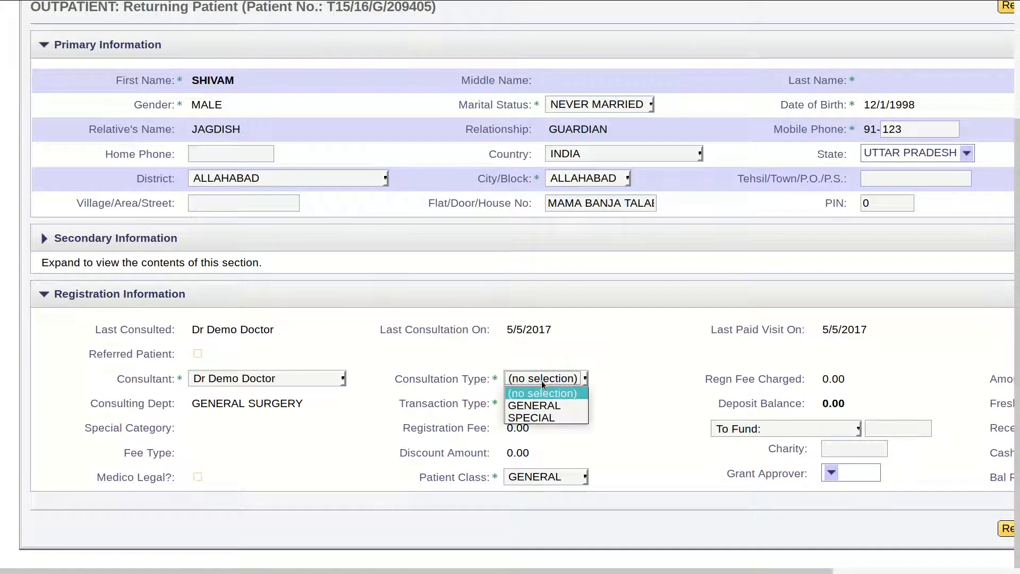
left_click(535, 406)
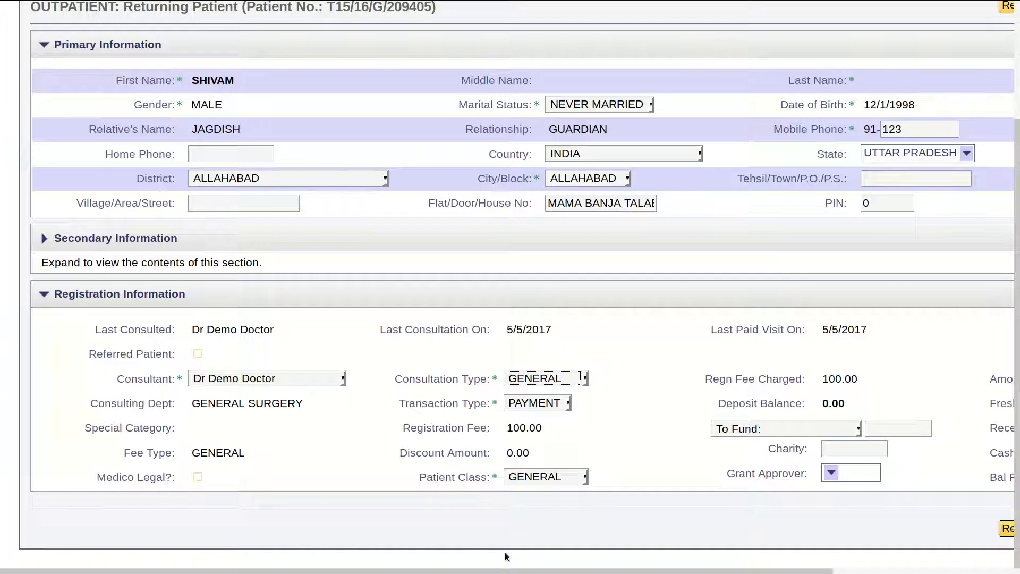
left_click_drag(502, 571, 678, 571)
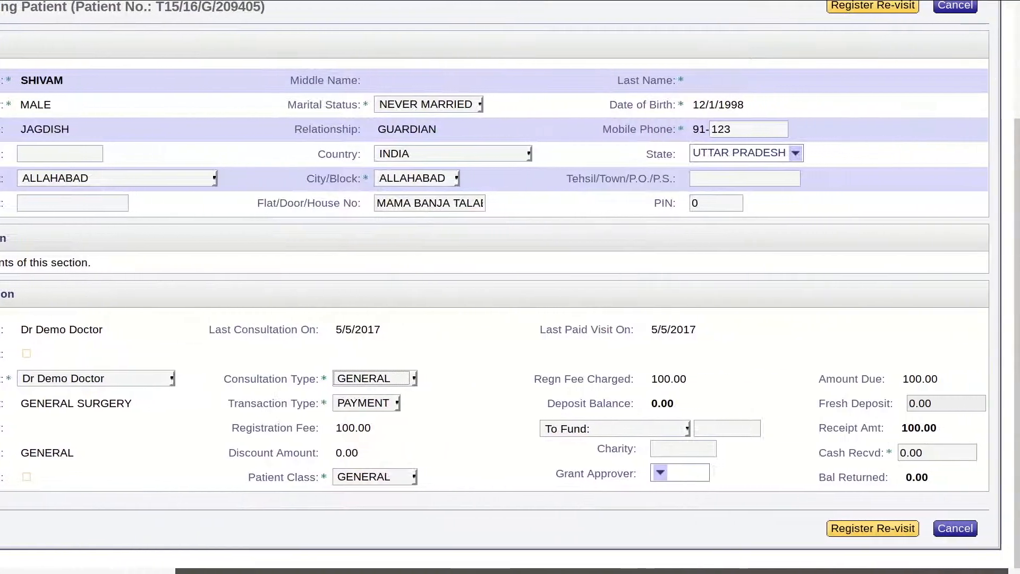
left_click(905, 453)
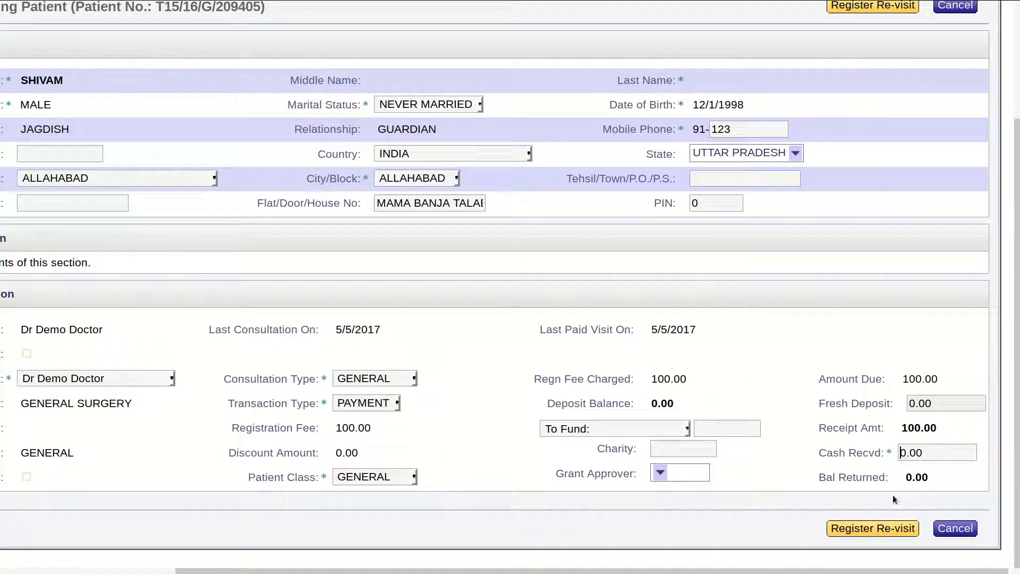
type("10")
left_click(876, 534)
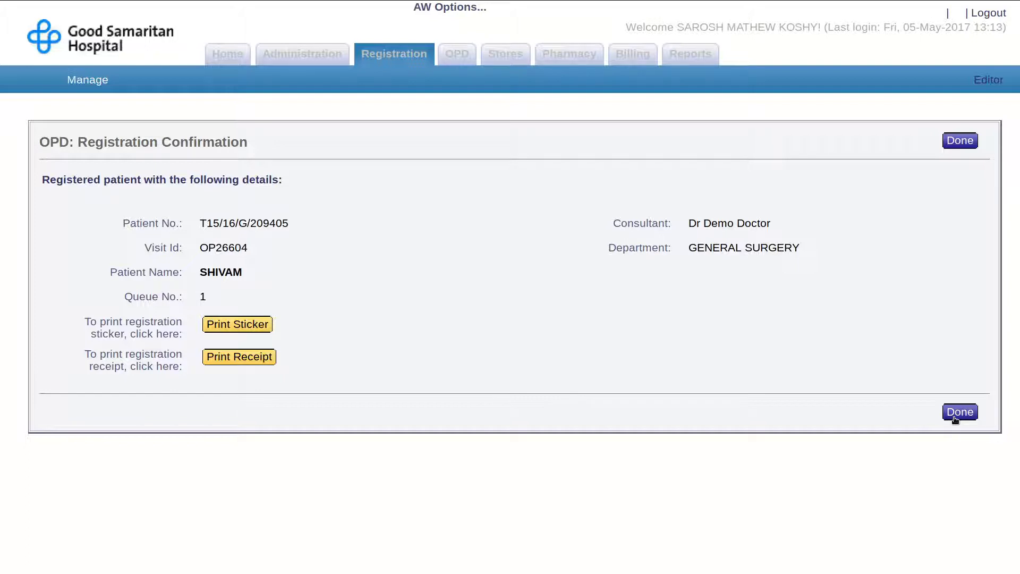
- Close the confirmation and search Patient Billing by the patient's number
left_click(955, 419)
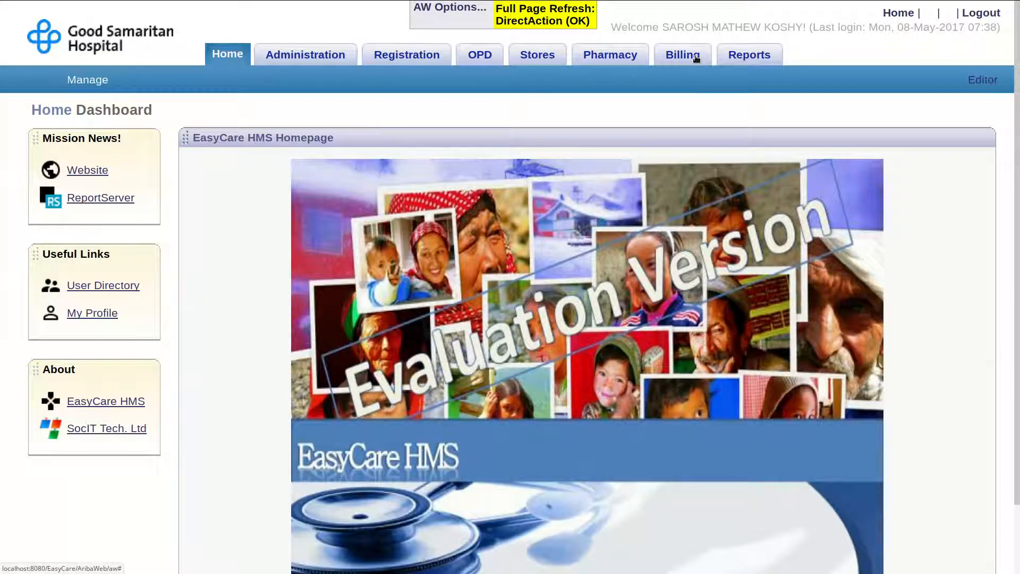
left_click(685, 55)
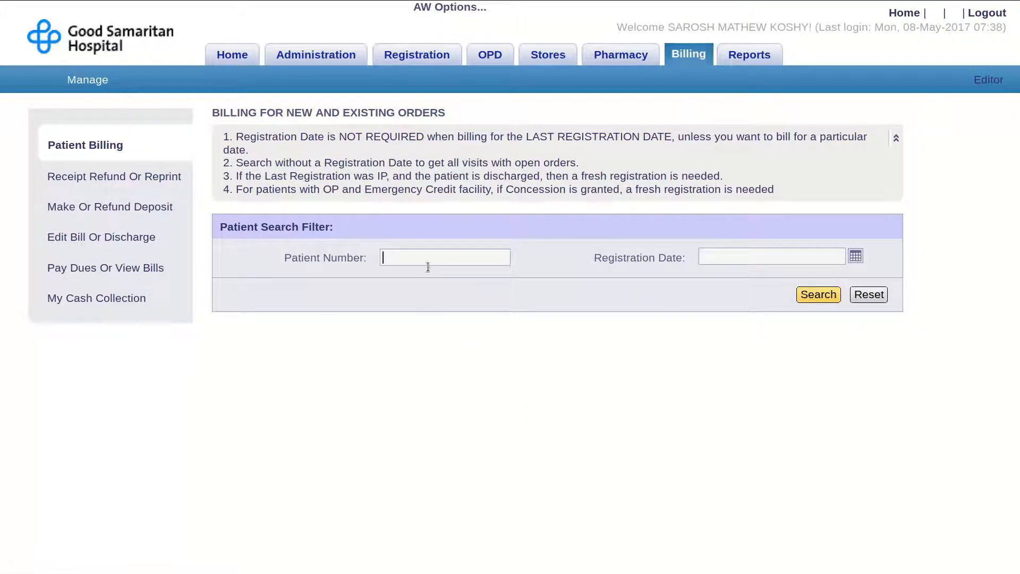
left_click(833, 301)
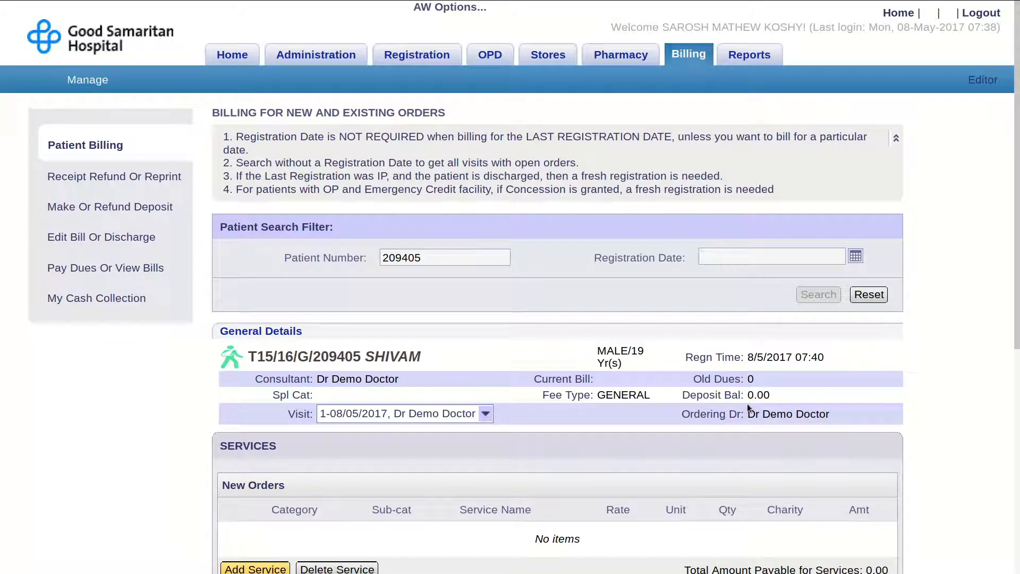
scroll(747, 408, "down", 5)
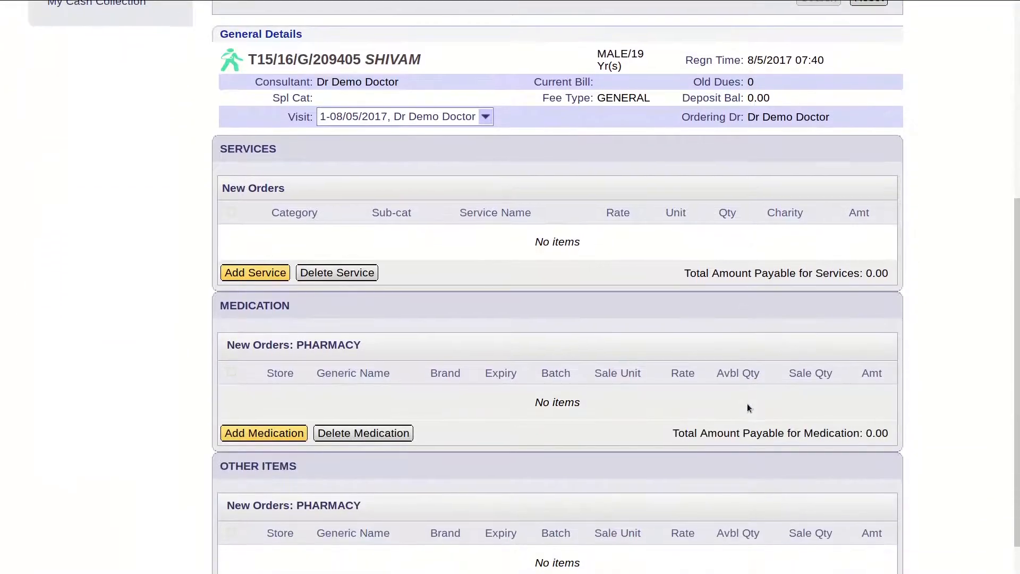
scroll(747, 408, "down", 1)
scroll(747, 408, "up", 4)
scroll(747, 409, "up", 3)
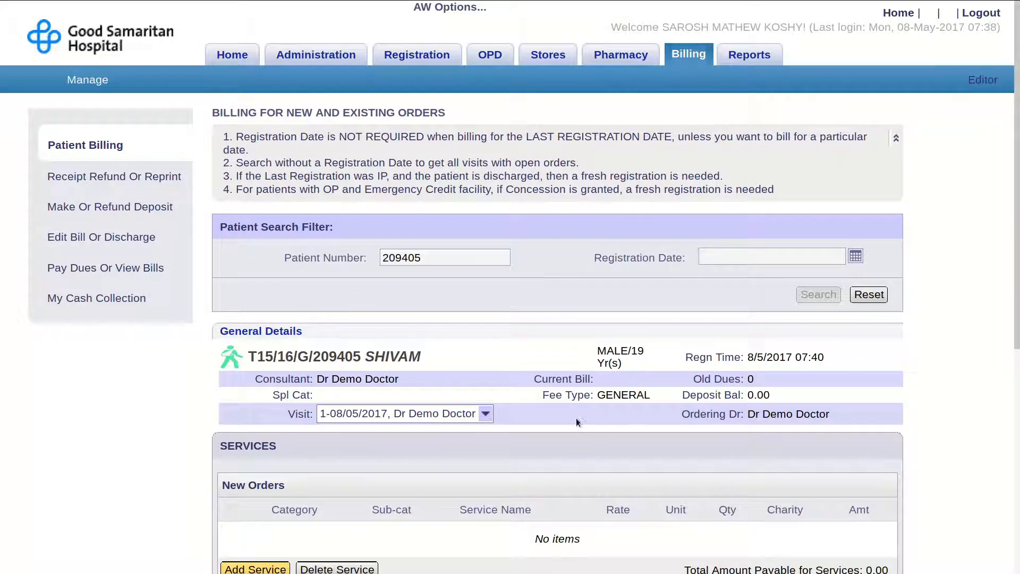
- Select the 05/05/2017 visit to list its two blood sugar lab services
left_click(486, 415)
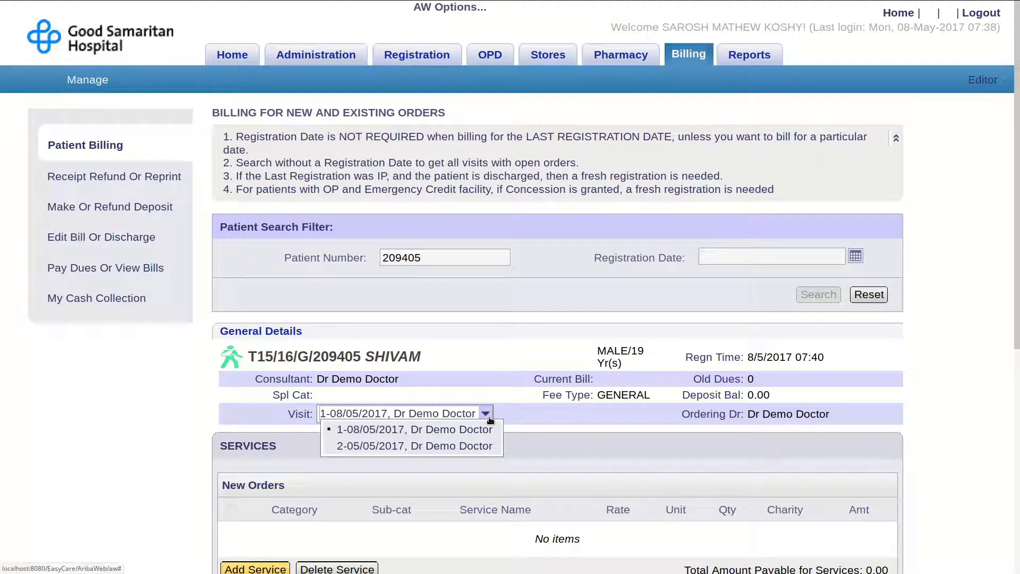
left_click(477, 450)
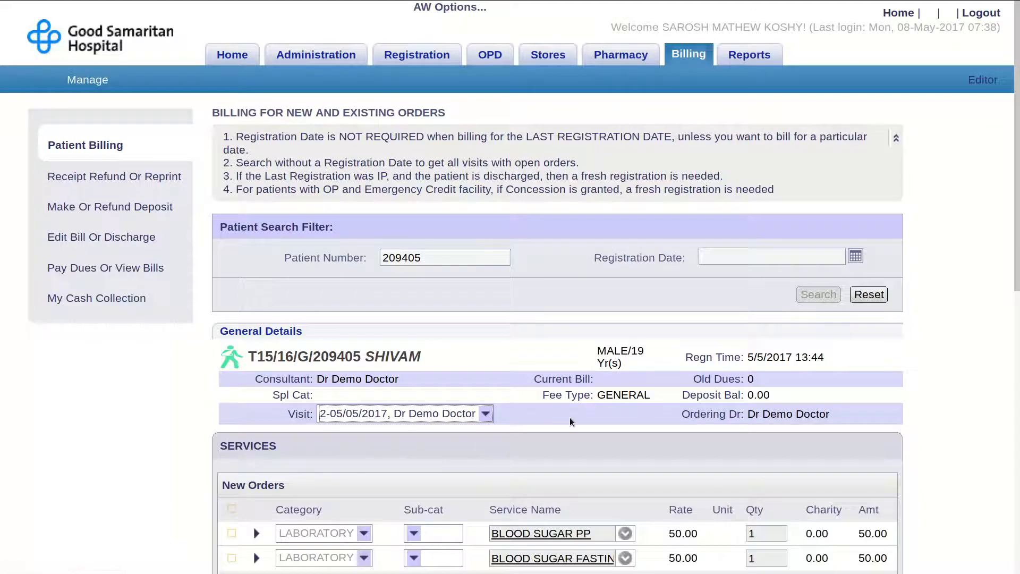
scroll(620, 404, "down", 1)
scroll(621, 408, "down", 5)
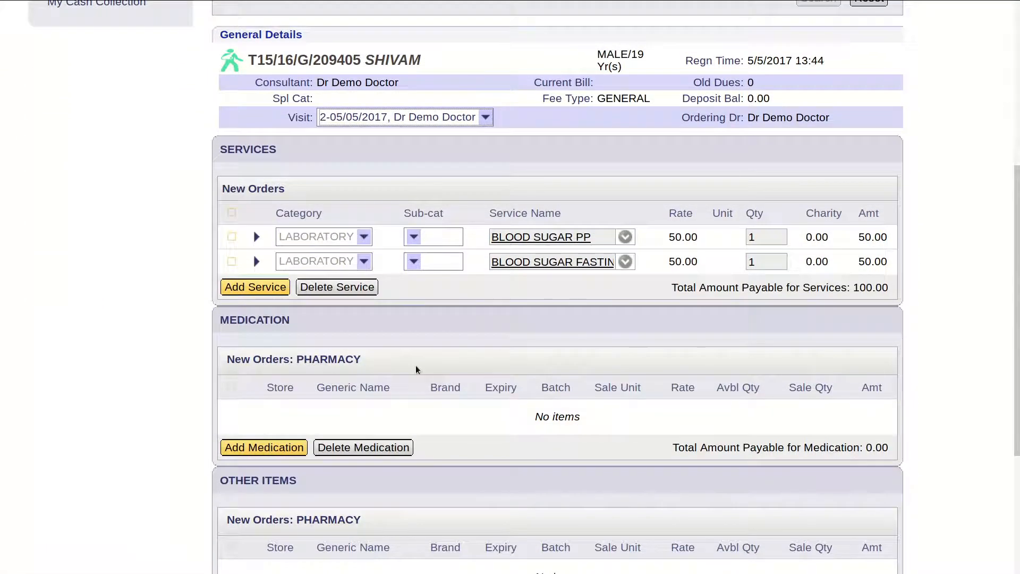
left_click(234, 239)
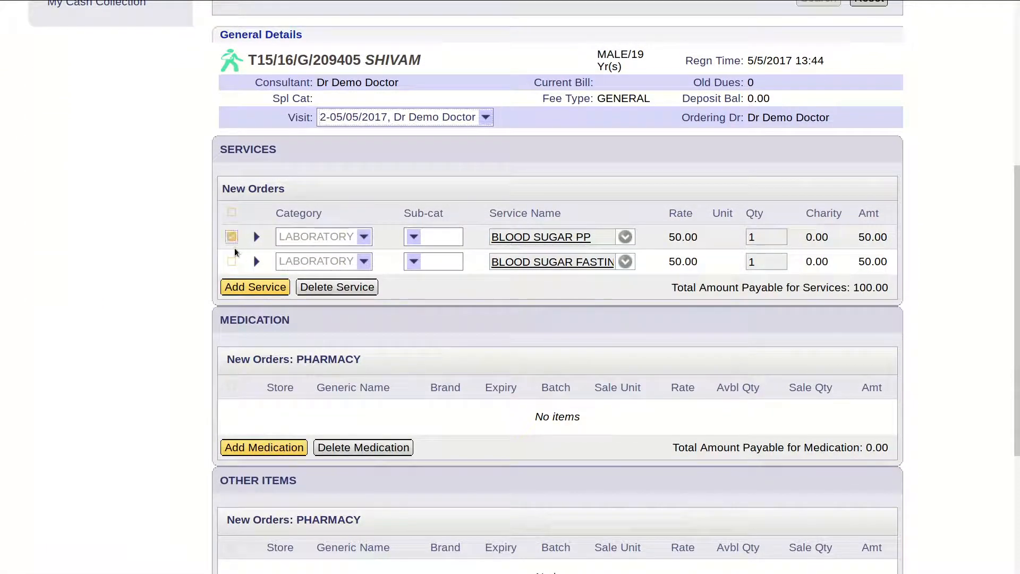
left_click(234, 265)
left_click(232, 241)
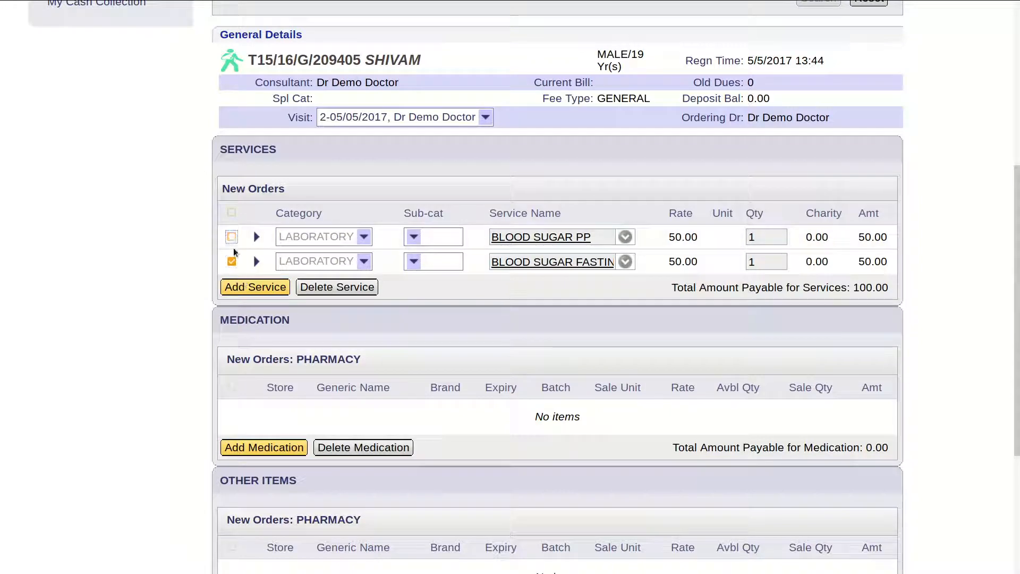
left_click(233, 264)
- Enter 100 as cash paid and create the receipt
scroll(468, 321, "down", 4)
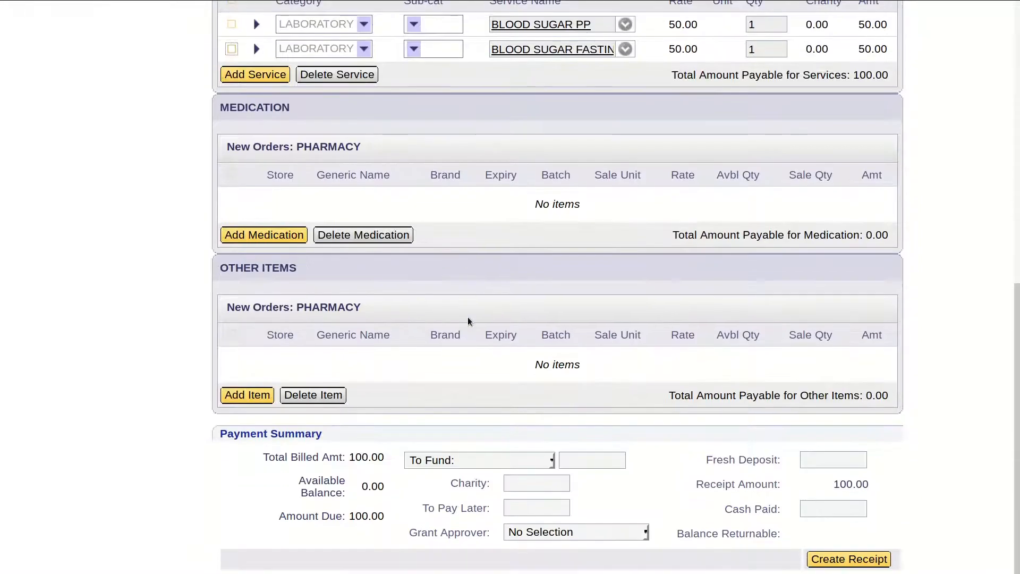
left_click(854, 511)
type("100")
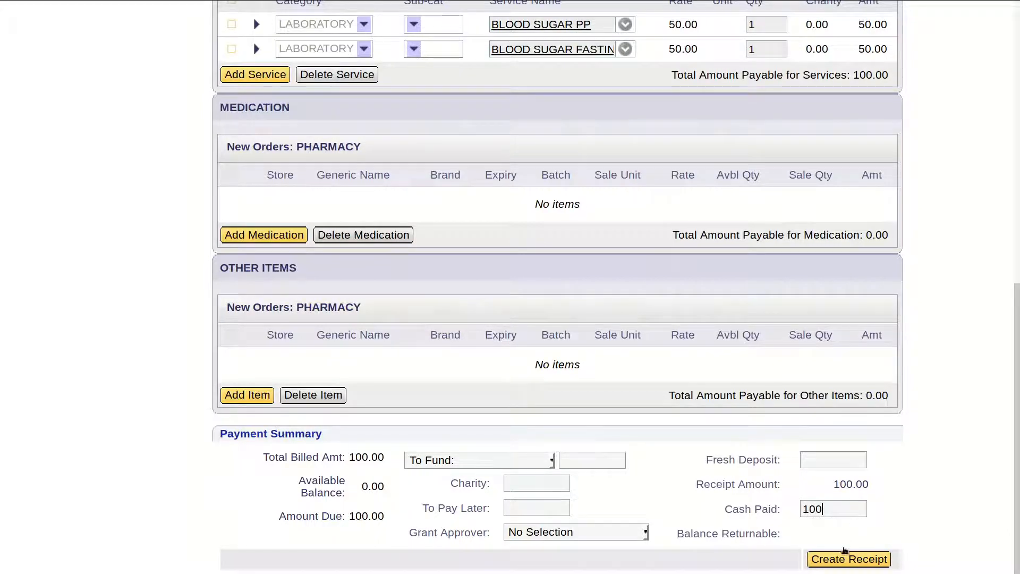
left_click(848, 559)
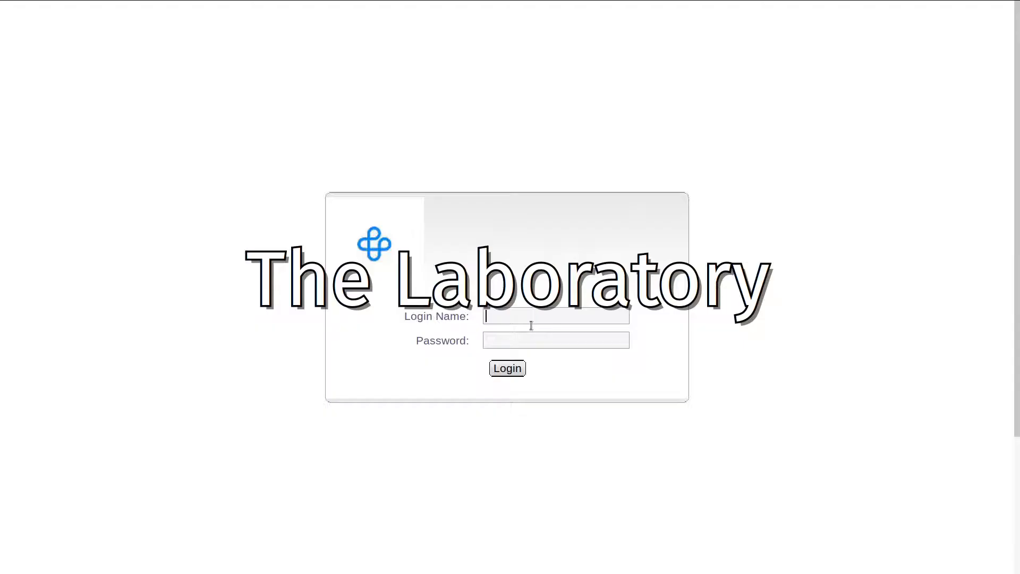
- Sign in to EasyCare with the laboratory user's username and password
type("vandana")
key("Tab")
type("•••")
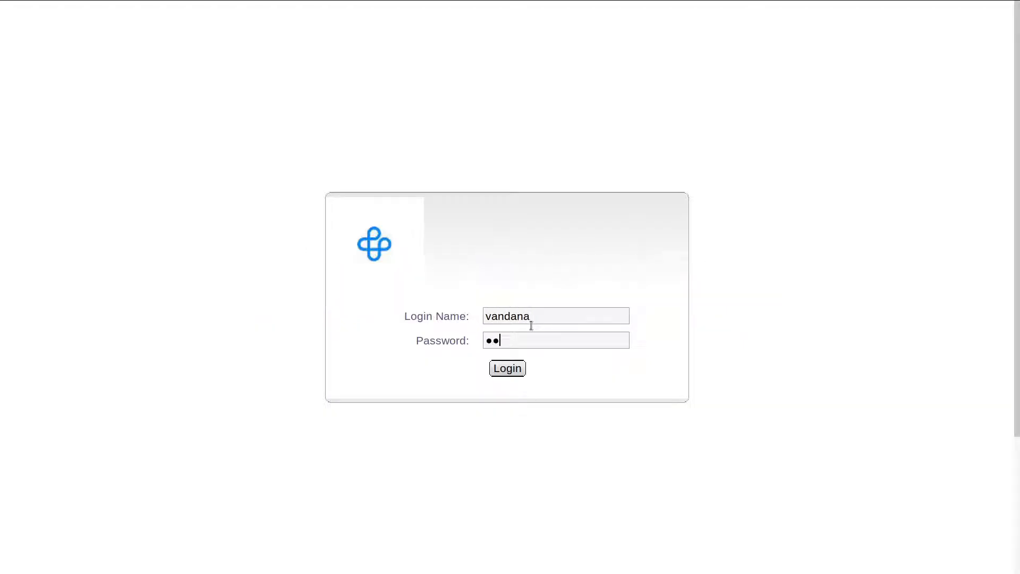
key("Return")
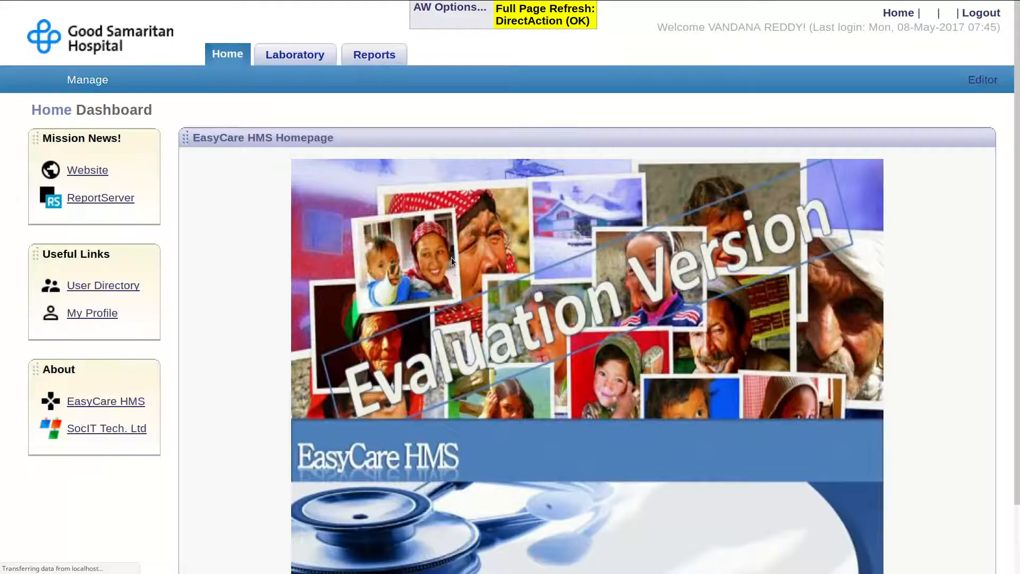
left_click(291, 62)
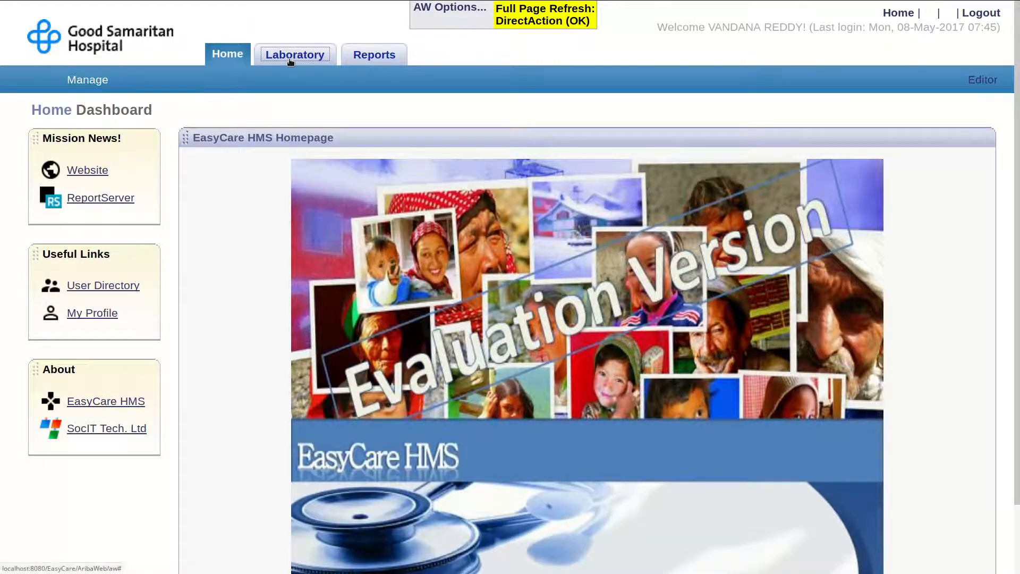
left_click(143, 393)
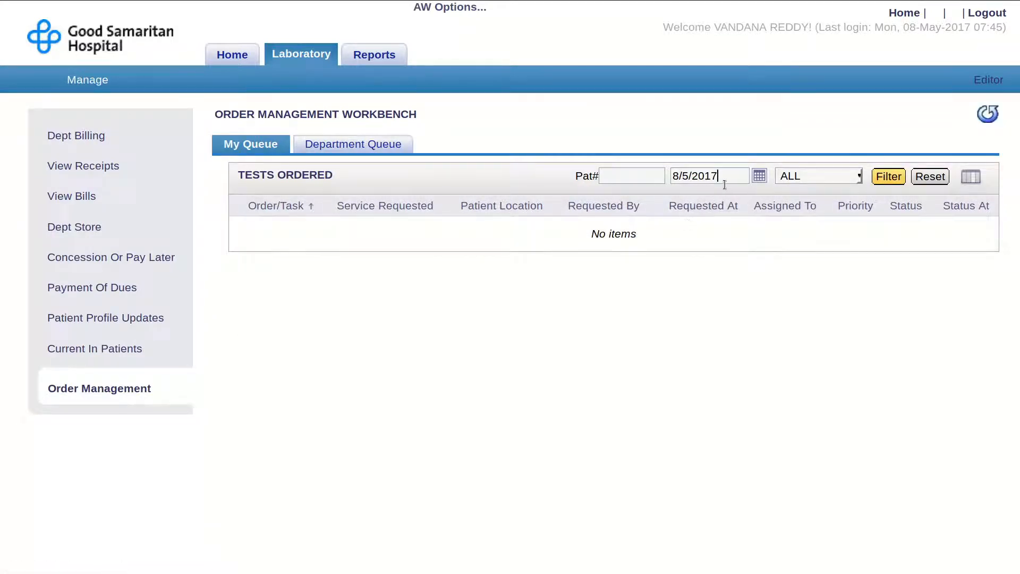
left_click_drag(722, 185, 669, 184)
key("BackSpace")
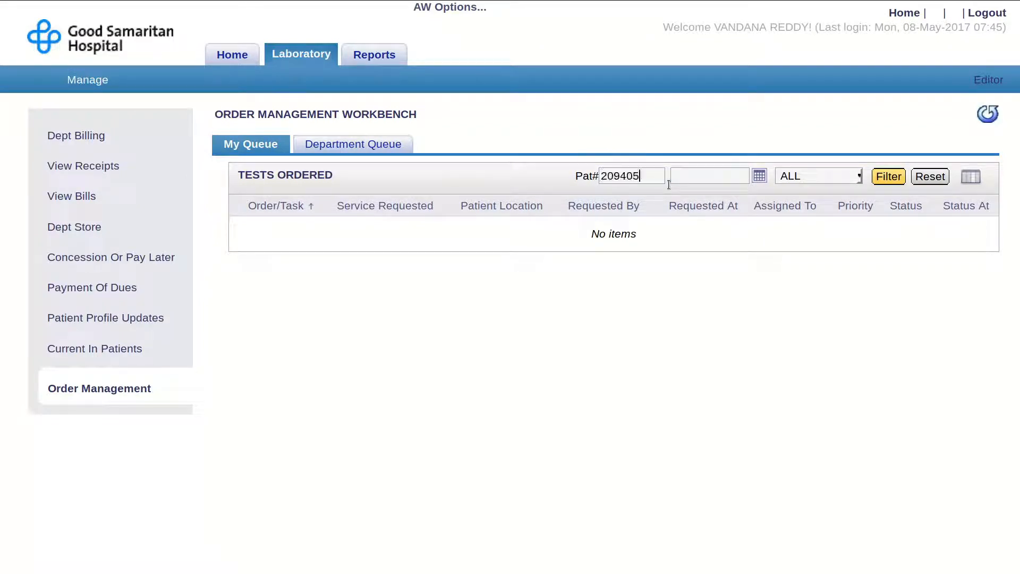
left_click(882, 186)
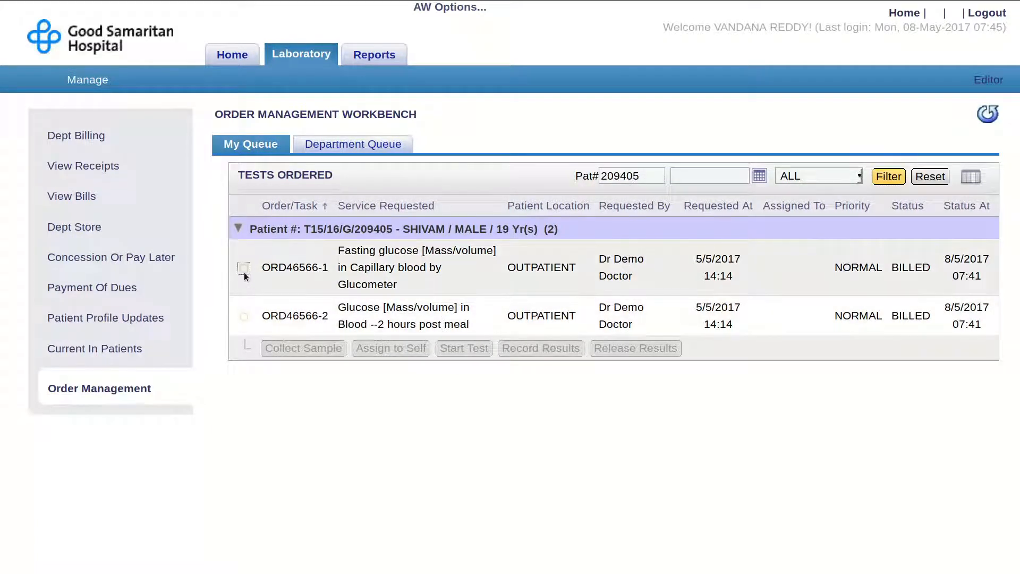
- Record a 20 ml Blood specimen from the Right arm for the fasting glucose task, marking it collected
left_click(244, 271)
left_click(304, 350)
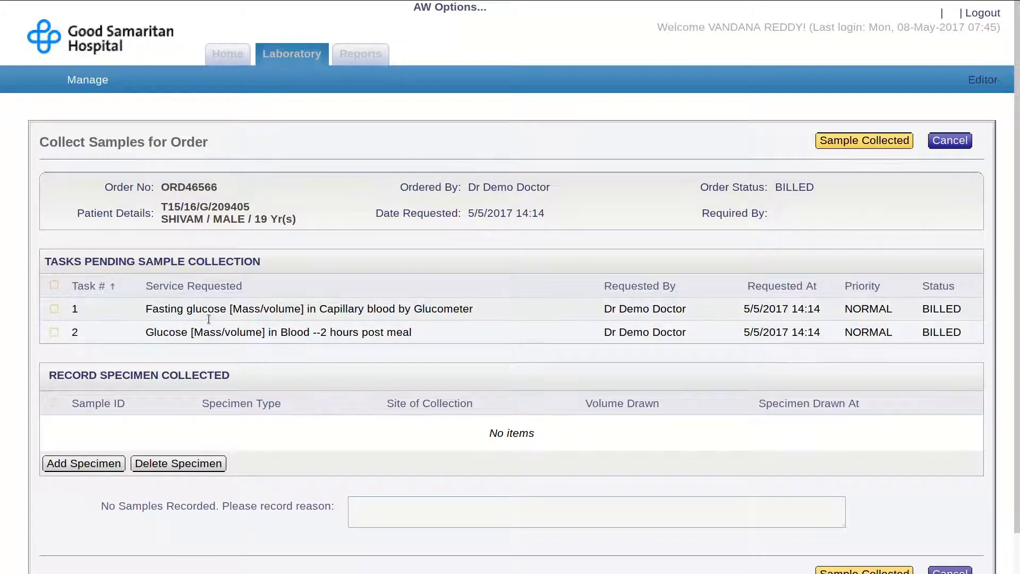
left_click(55, 309)
left_click(80, 462)
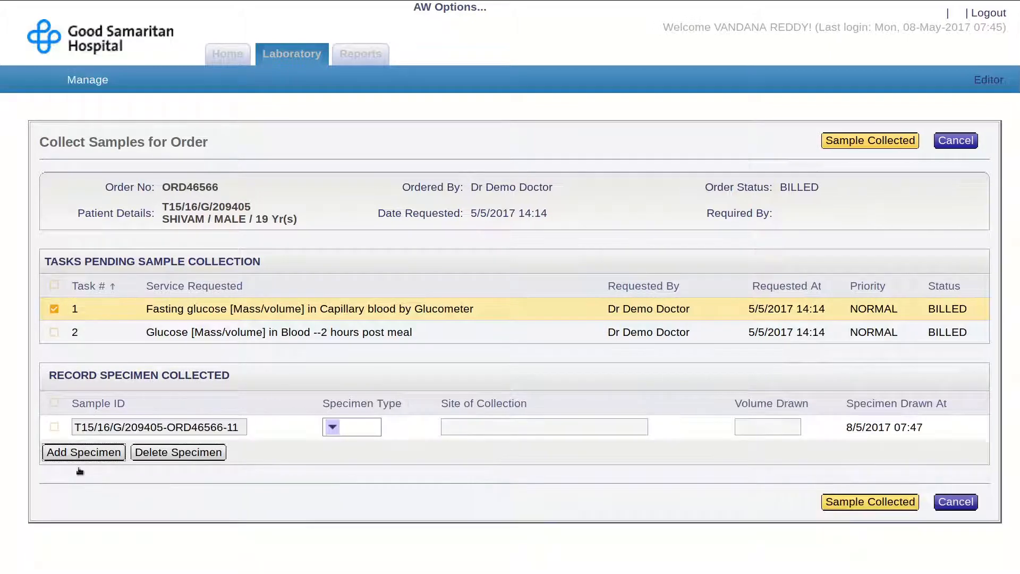
left_click(332, 429)
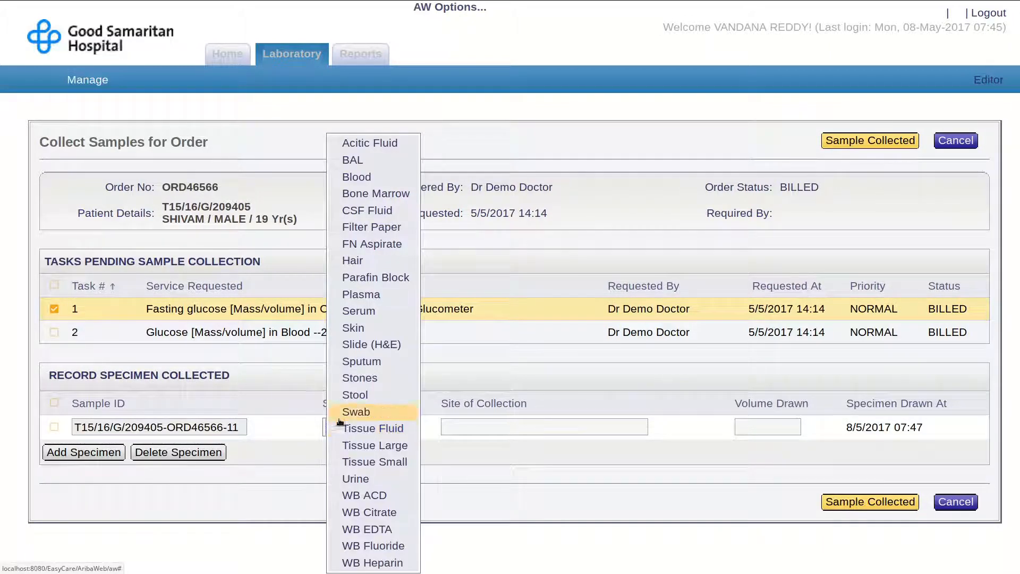
left_click(358, 181)
left_click(452, 428)
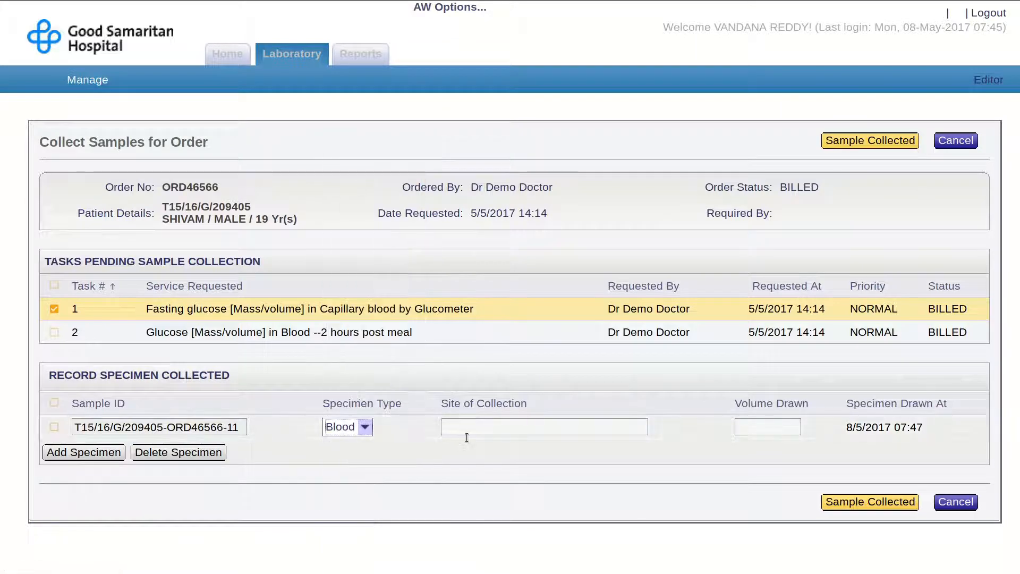
type("Right arm")
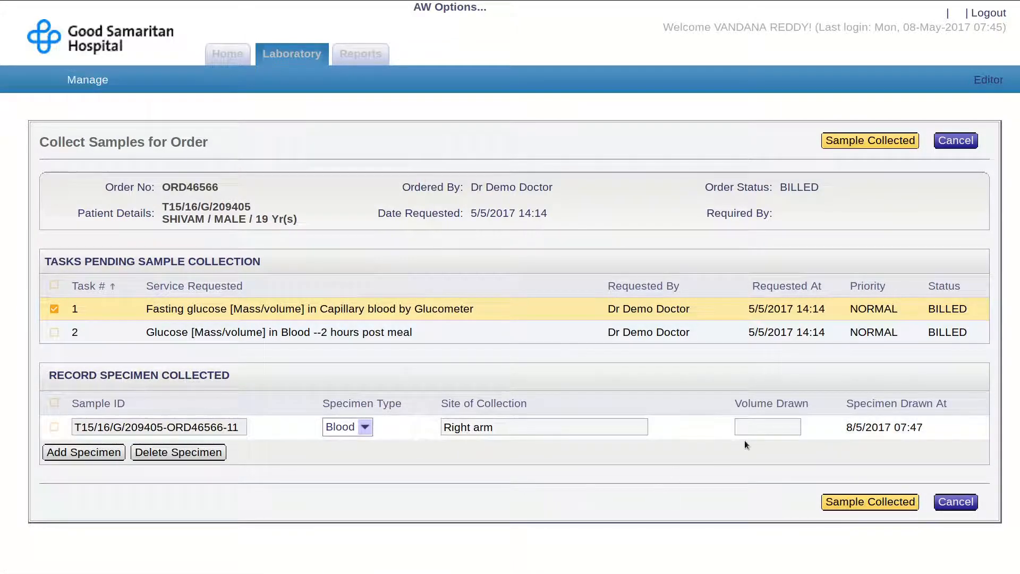
key("Tab")
type("20 ml")
left_click(876, 503)
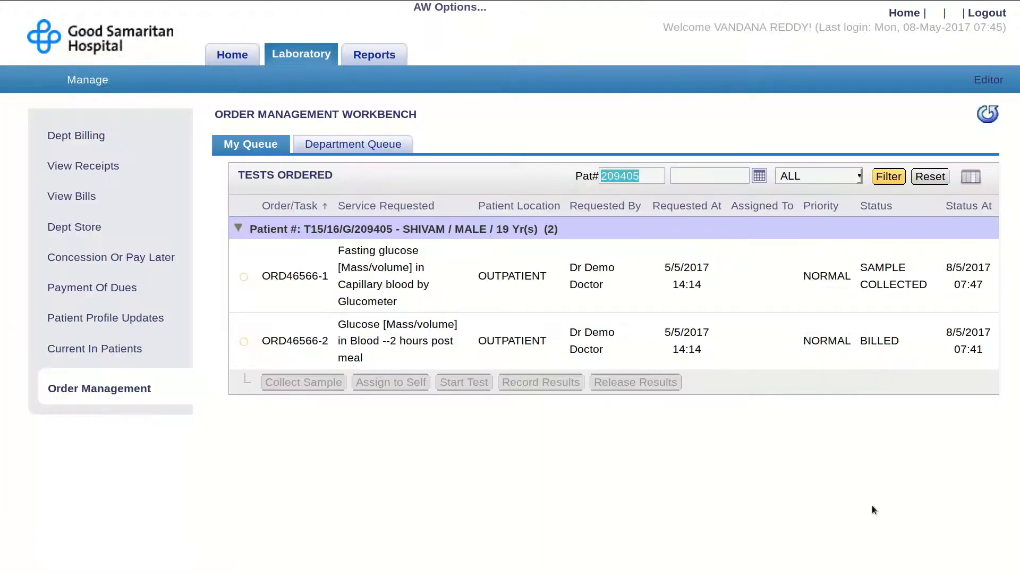
- Assign the fasting glucose task to yourself, start the test and accept the order
left_click(523, 305)
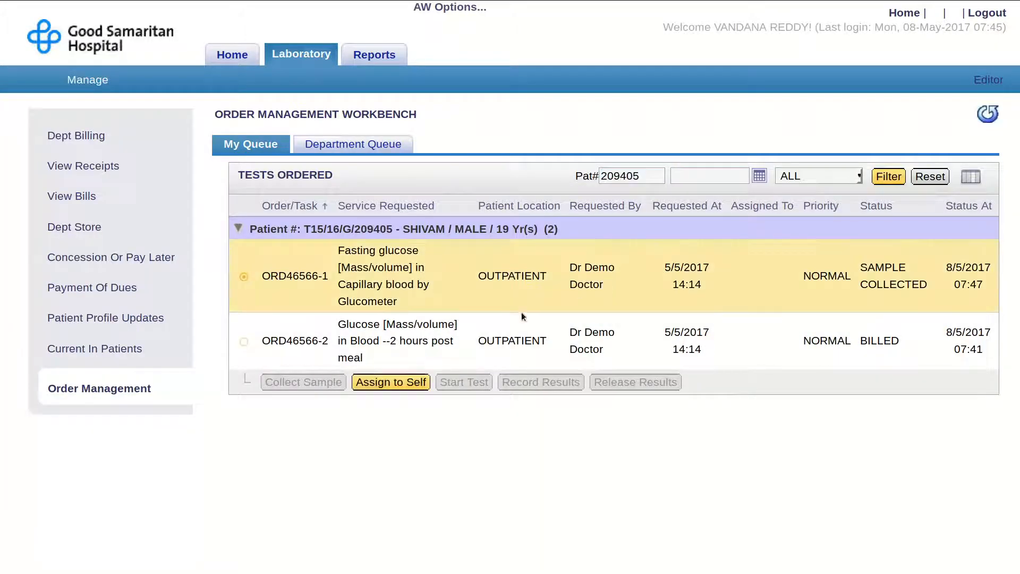
left_click(420, 384)
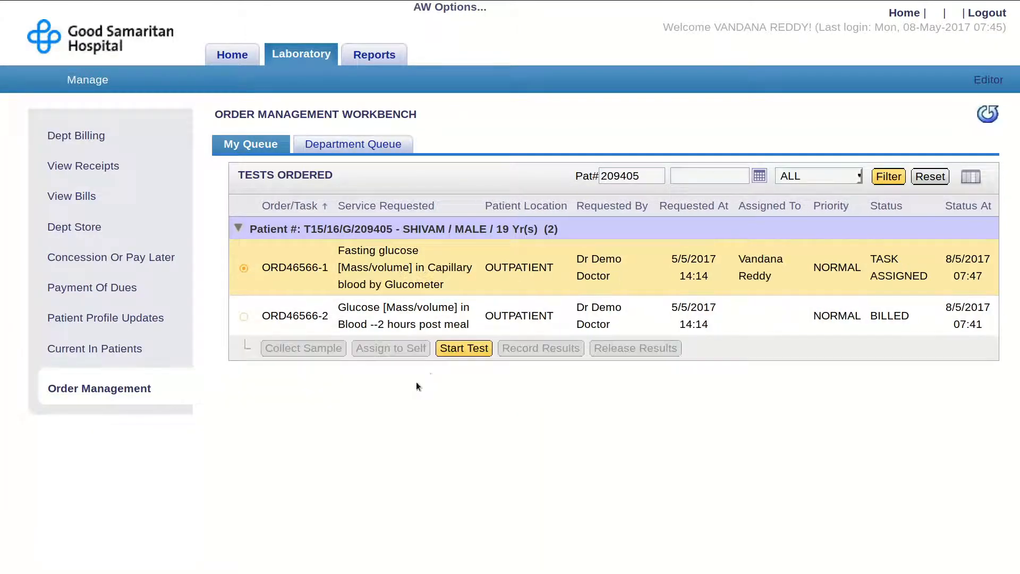
left_click(464, 349)
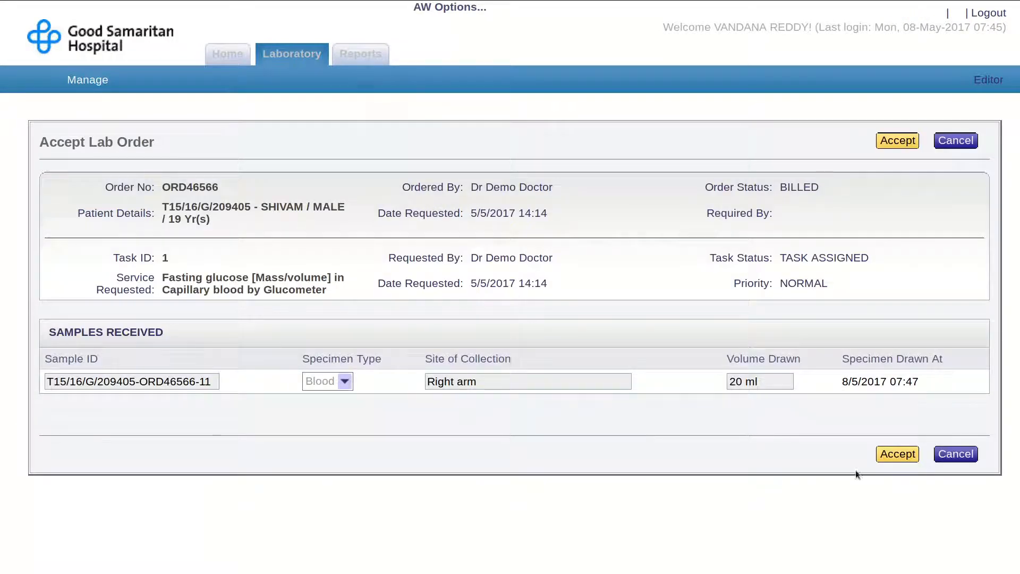
left_click(897, 454)
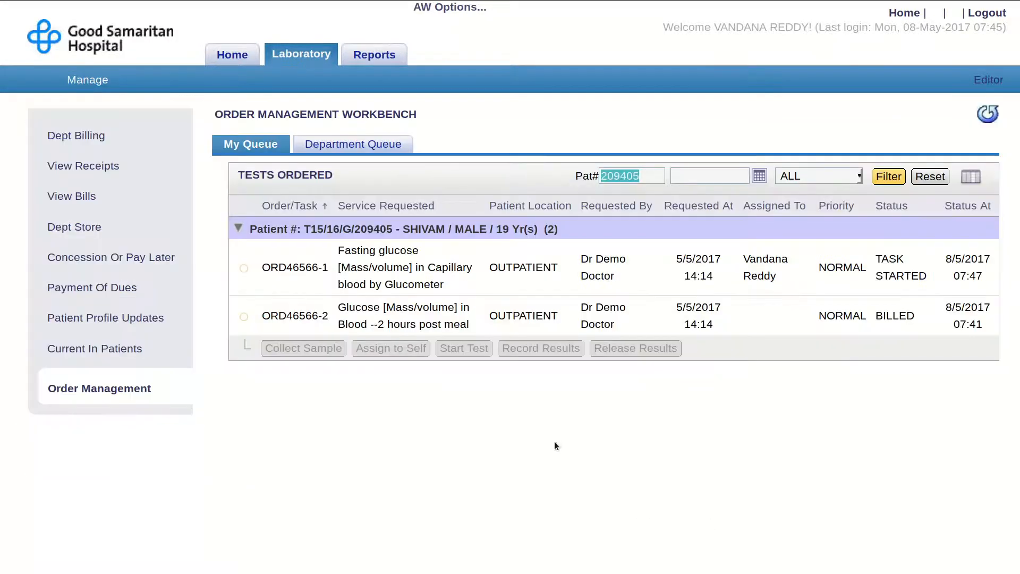
- Record and submit a fasting glucose observation of 130, then select the task for release
left_click(557, 280)
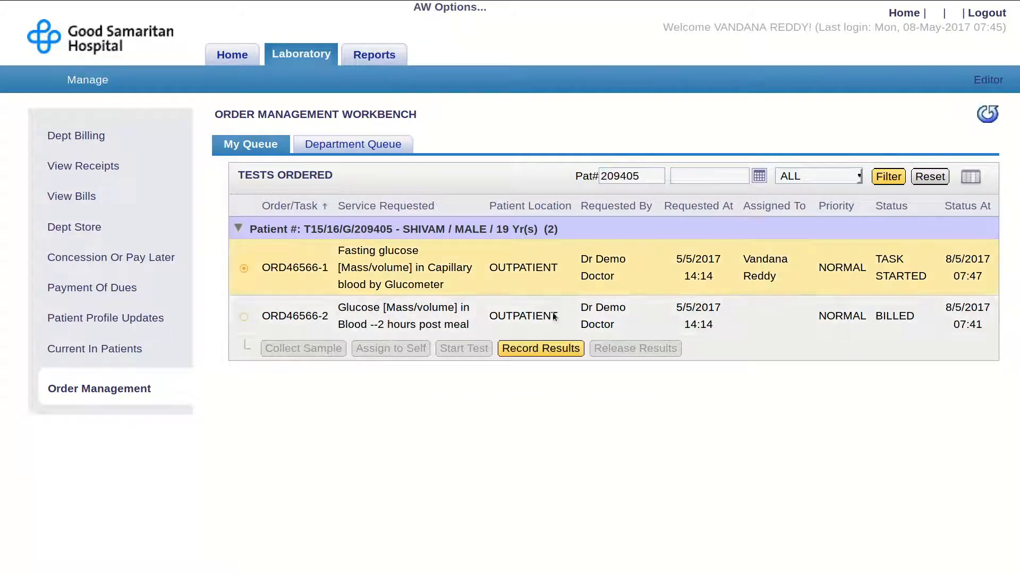
left_click(550, 360)
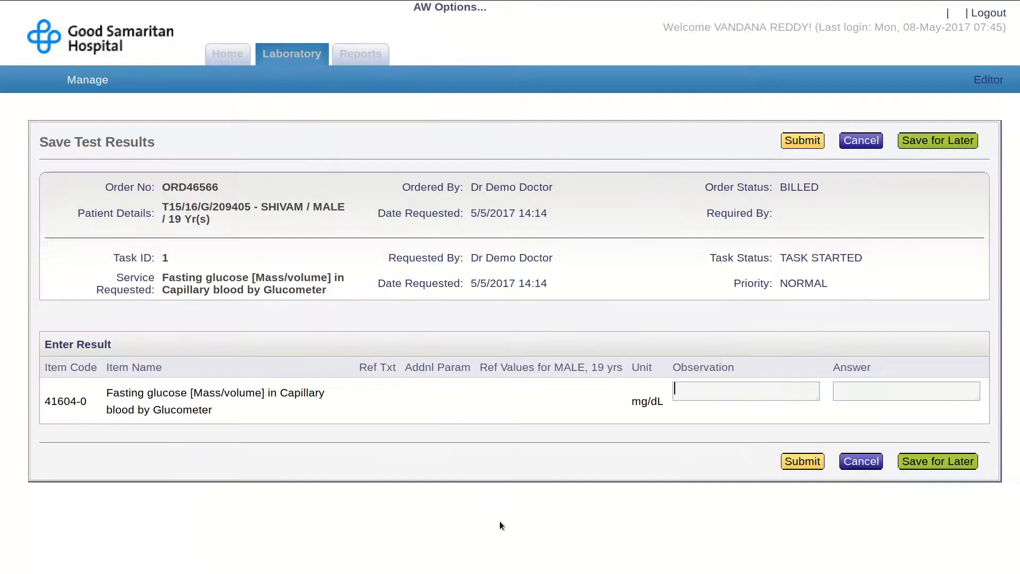
left_click(746, 395)
type("130")
key("Tab")
left_click(804, 462)
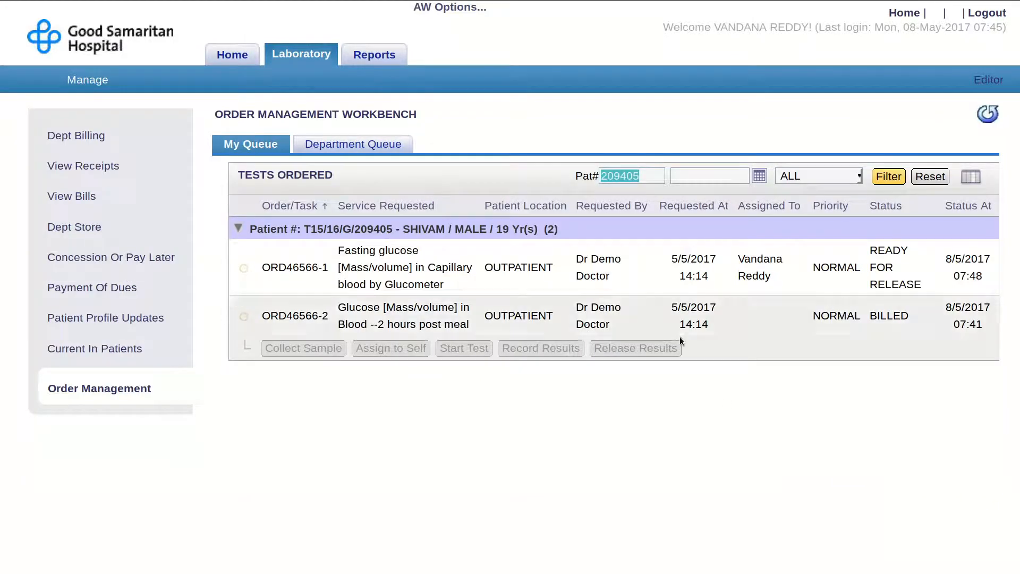
left_click(656, 271)
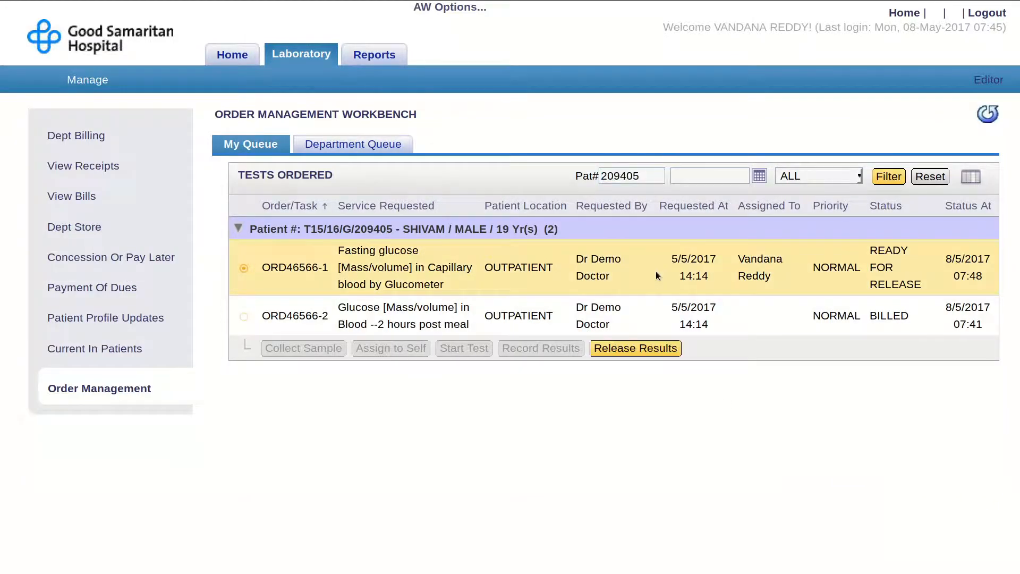
- Preview the fasting glucose results, release task 1 and finish with Done
left_click(652, 355)
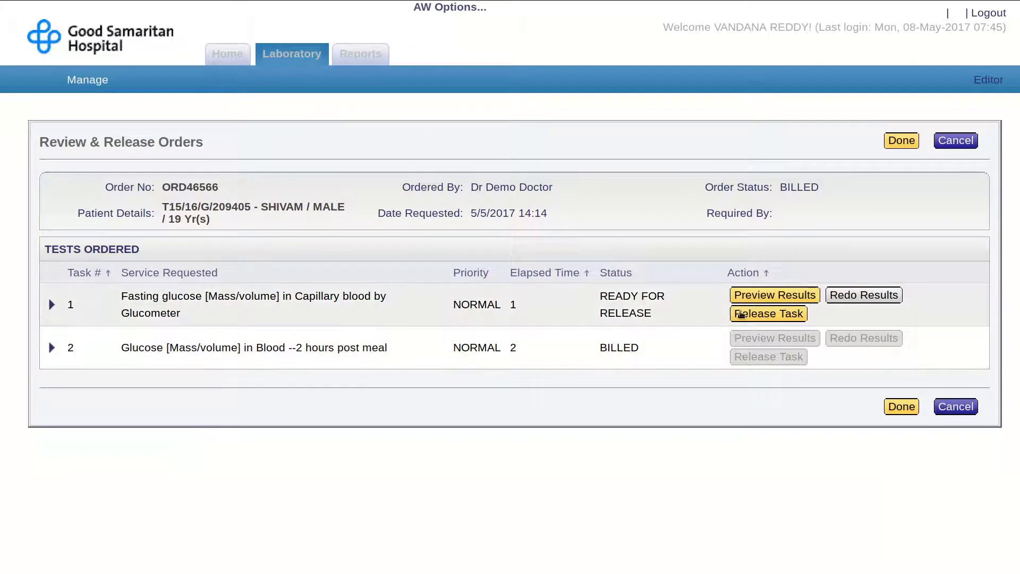
left_click(756, 299)
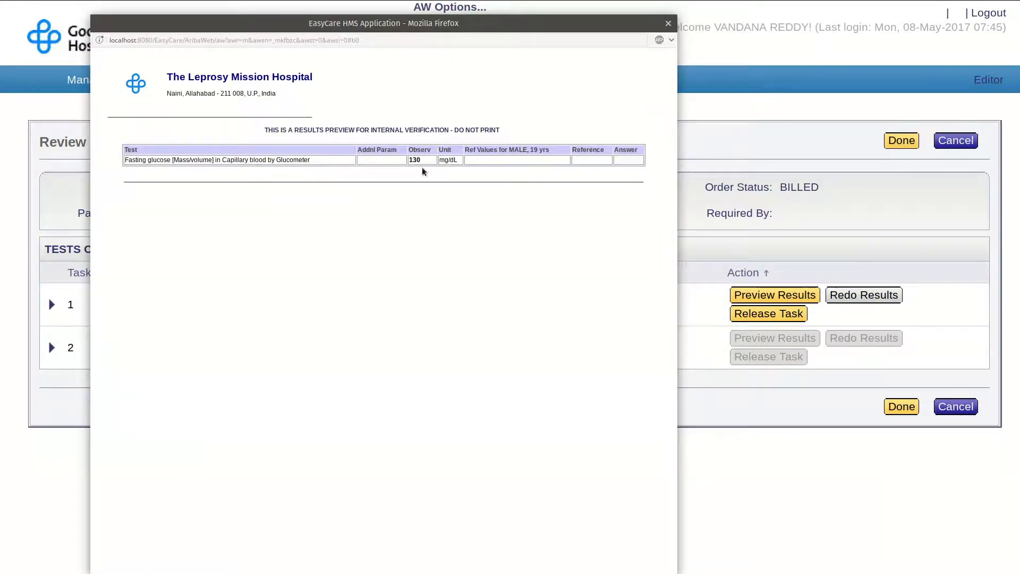
left_click(668, 24)
left_click(795, 315)
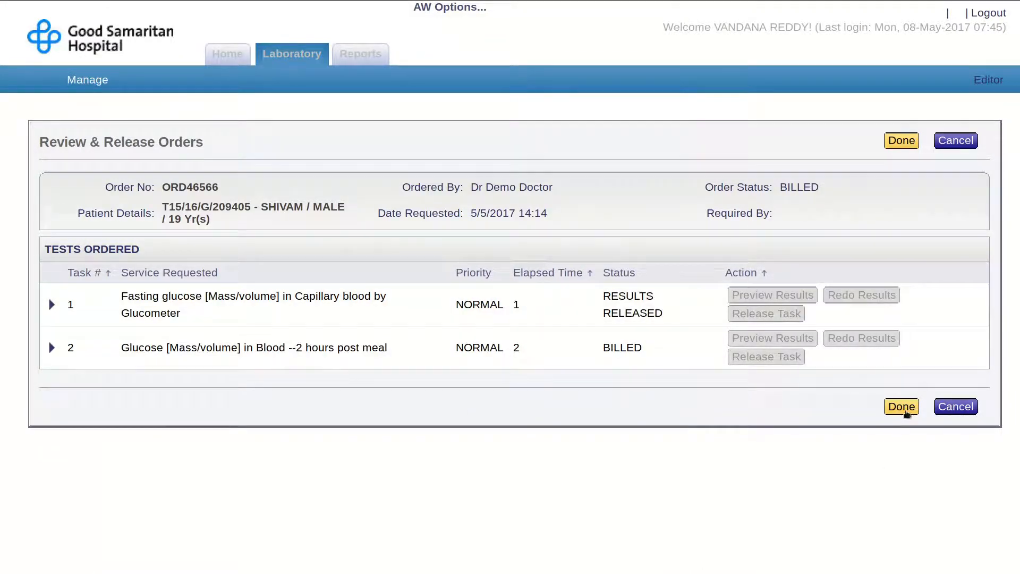
left_click(906, 413)
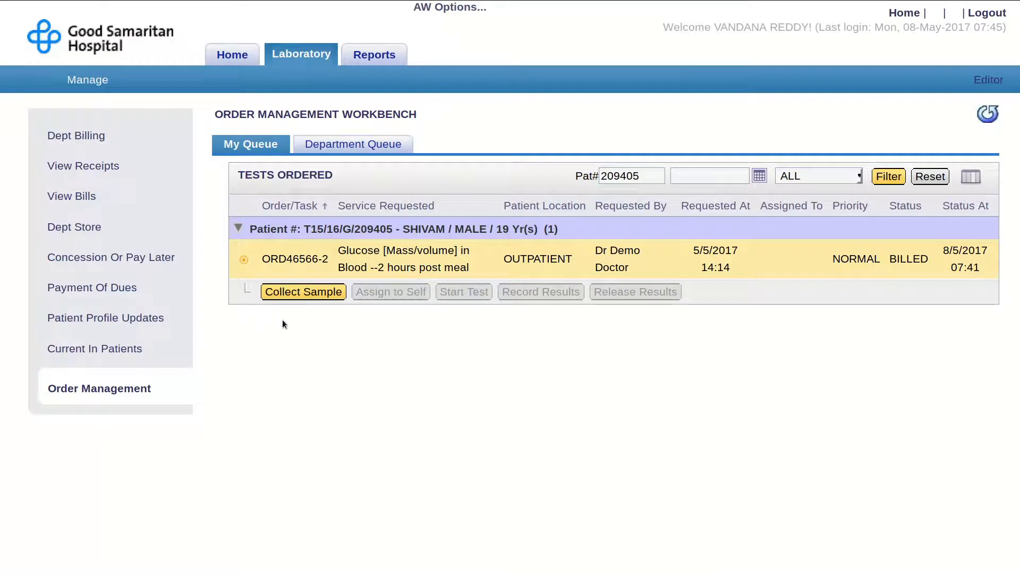
- Record a 20 ml Blood specimen from the Left Arm for the post-meal glucose task 2
left_click(302, 296)
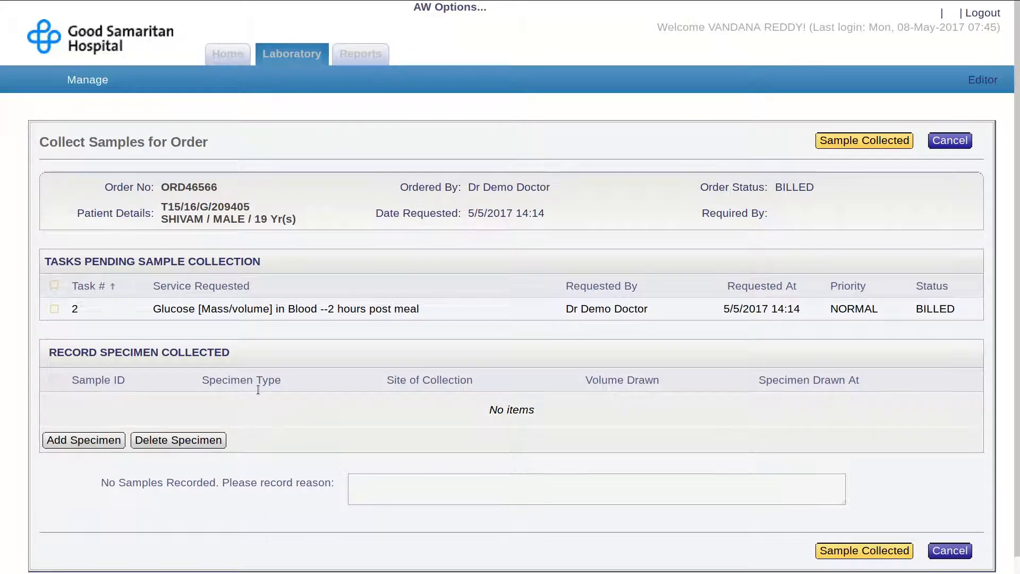
left_click(54, 310)
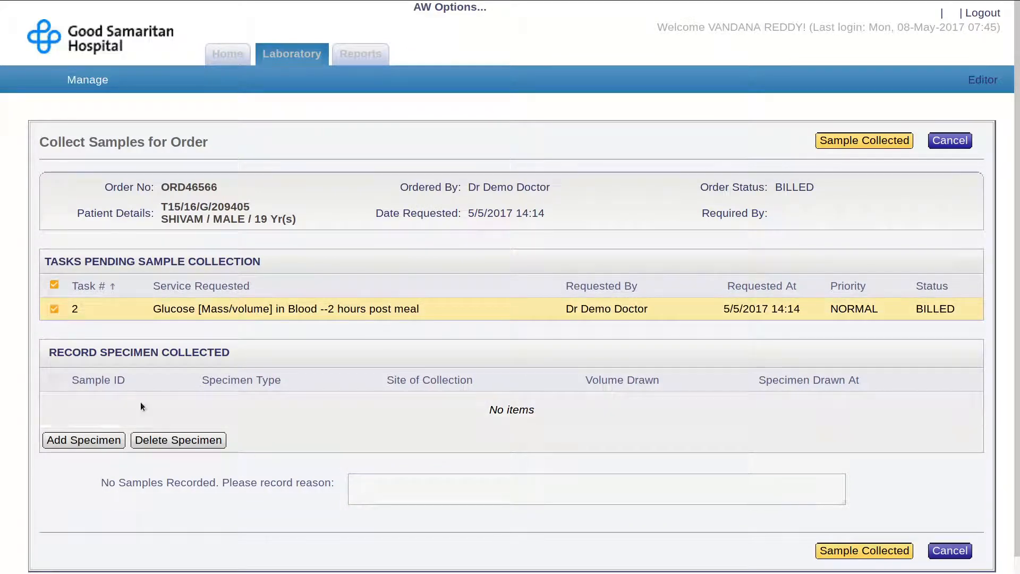
left_click(116, 443)
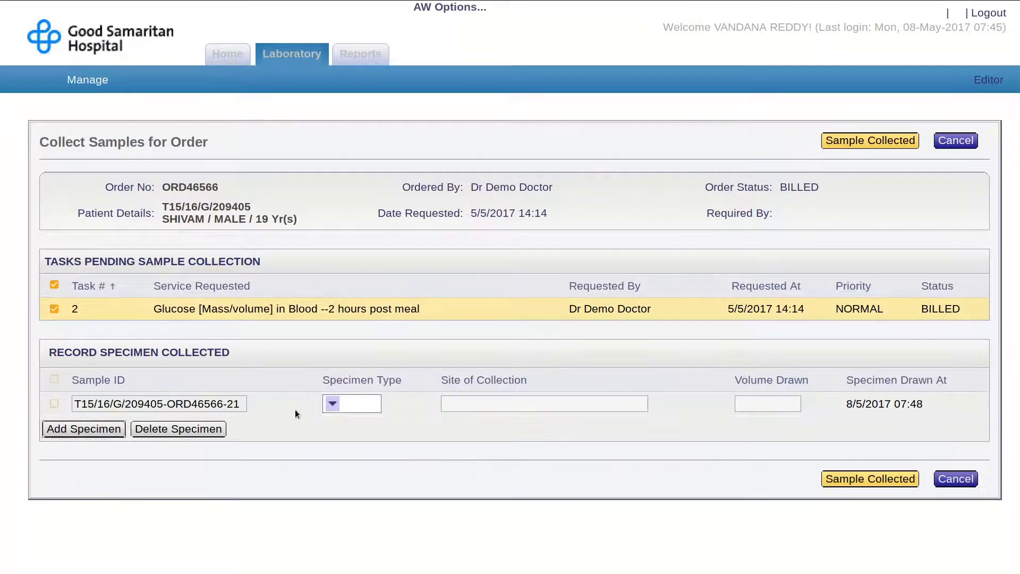
left_click(335, 405)
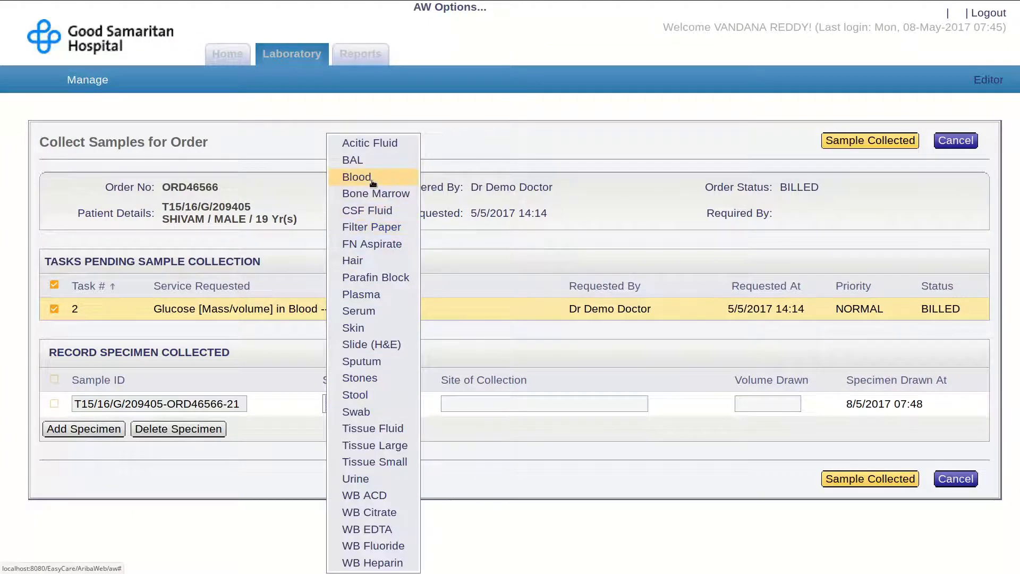
left_click(354, 177)
left_click(473, 408)
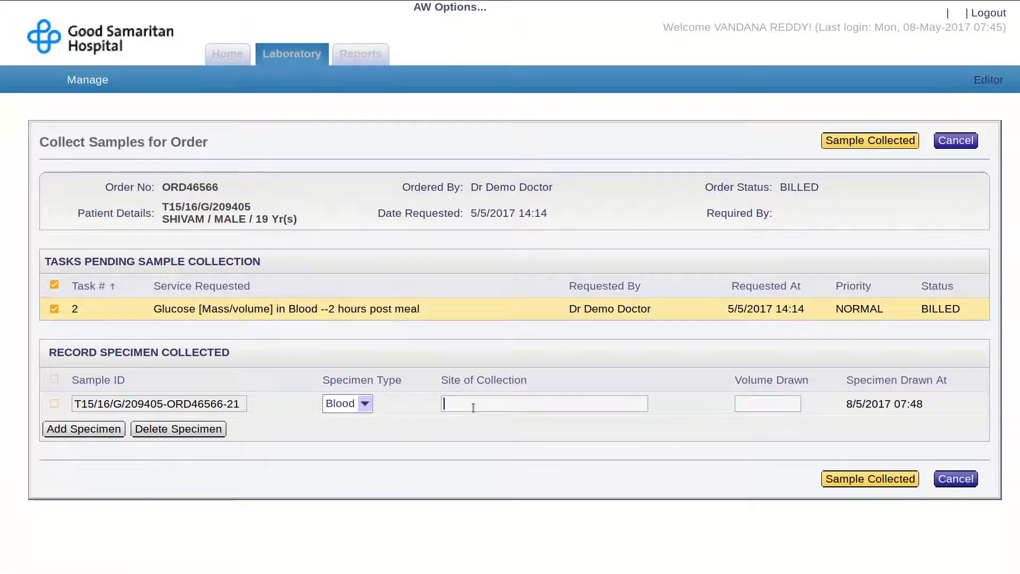
type("Left Arm")
key("Tab")
type("20 ml")
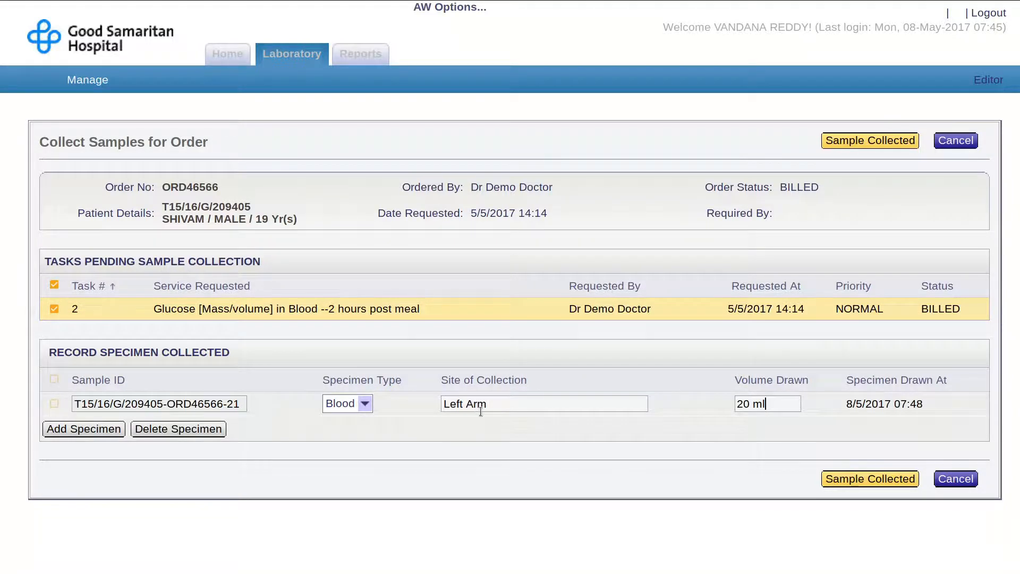
left_click(844, 480)
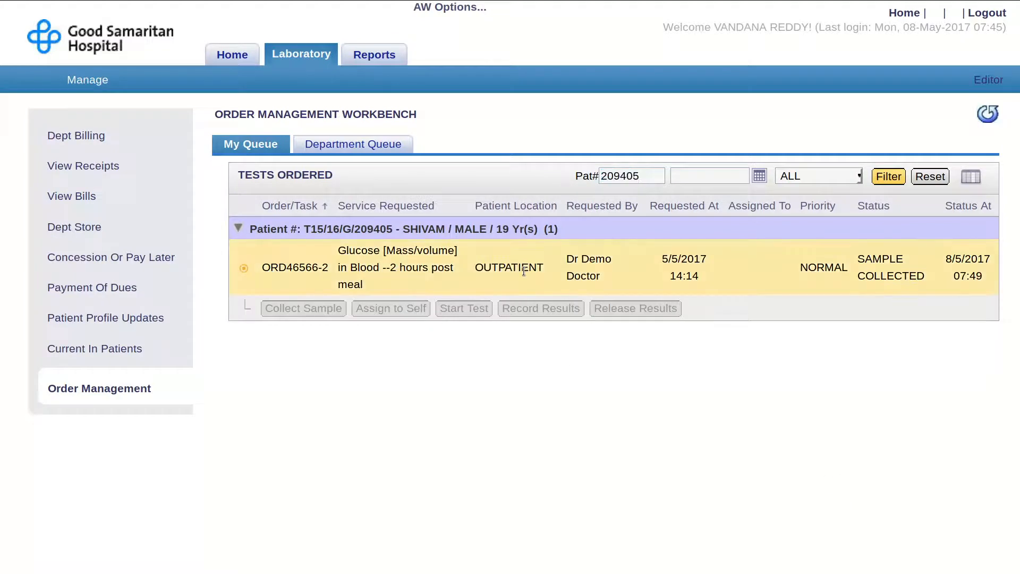
- Assign the post-meal glucose task to yourself, start the test and accept the order
left_click(416, 308)
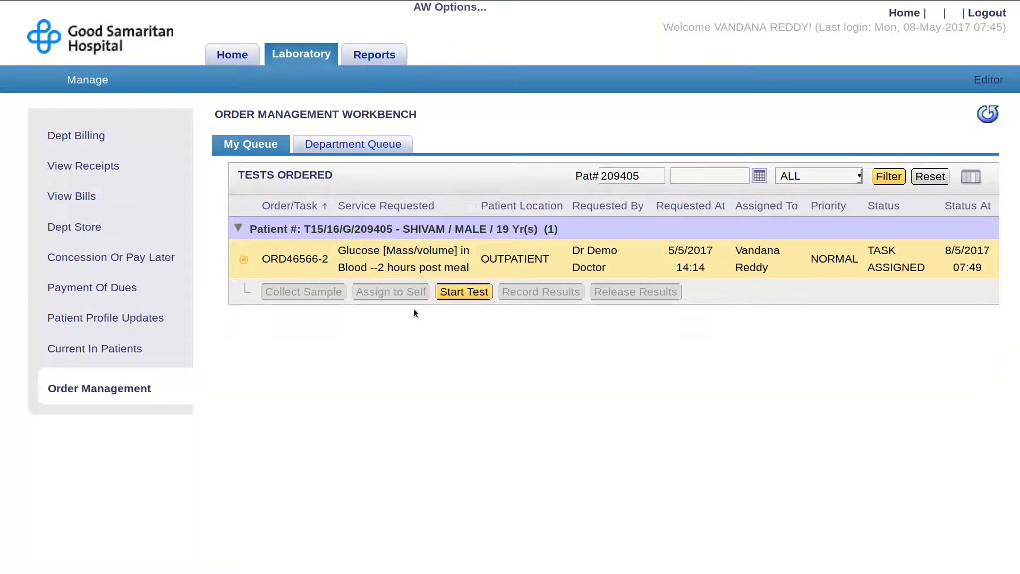
left_click(445, 290)
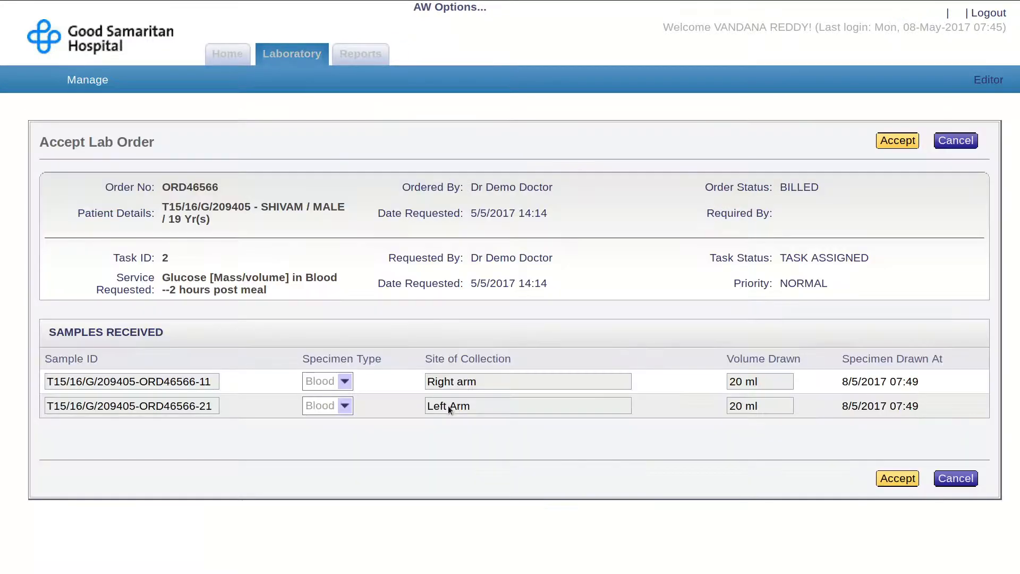
left_click(915, 484)
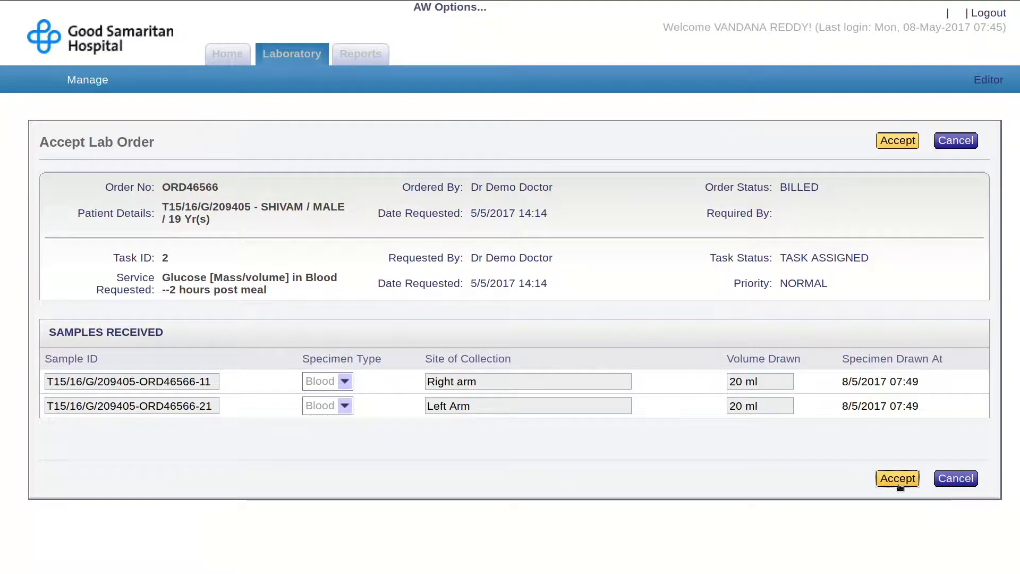
left_click(511, 262)
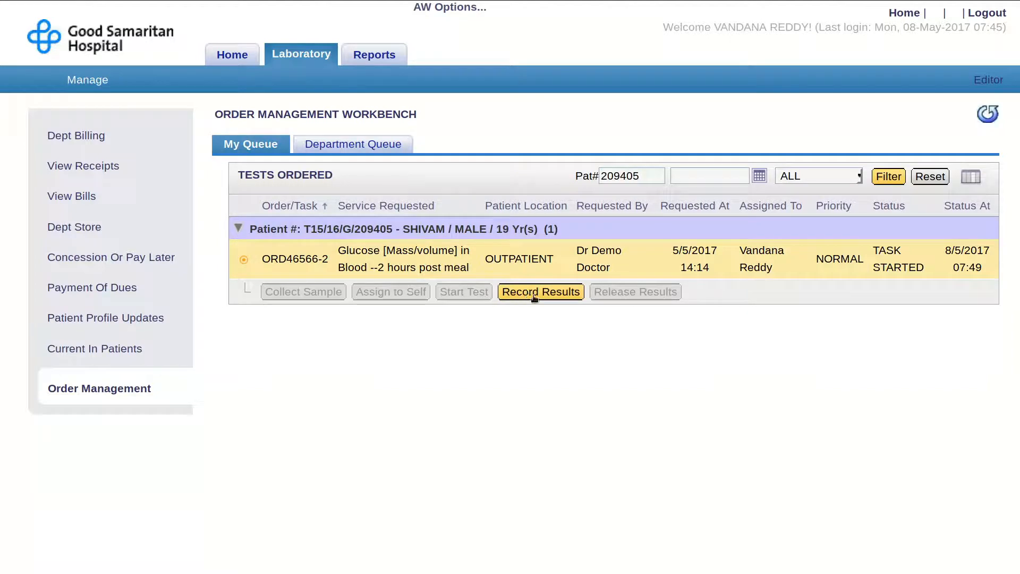
left_click(541, 292)
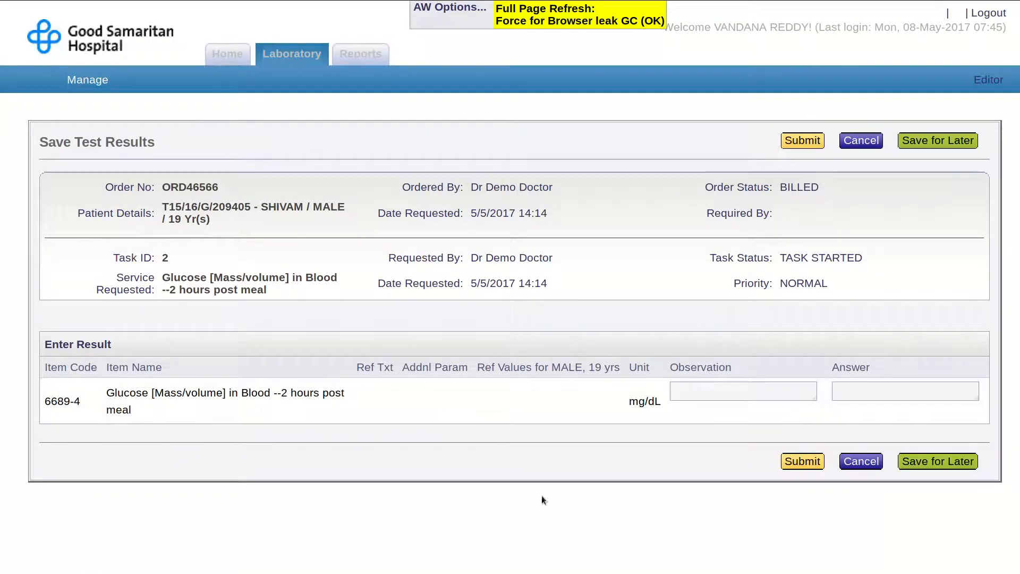
left_click(697, 400)
left_click(805, 464)
left_click(566, 268)
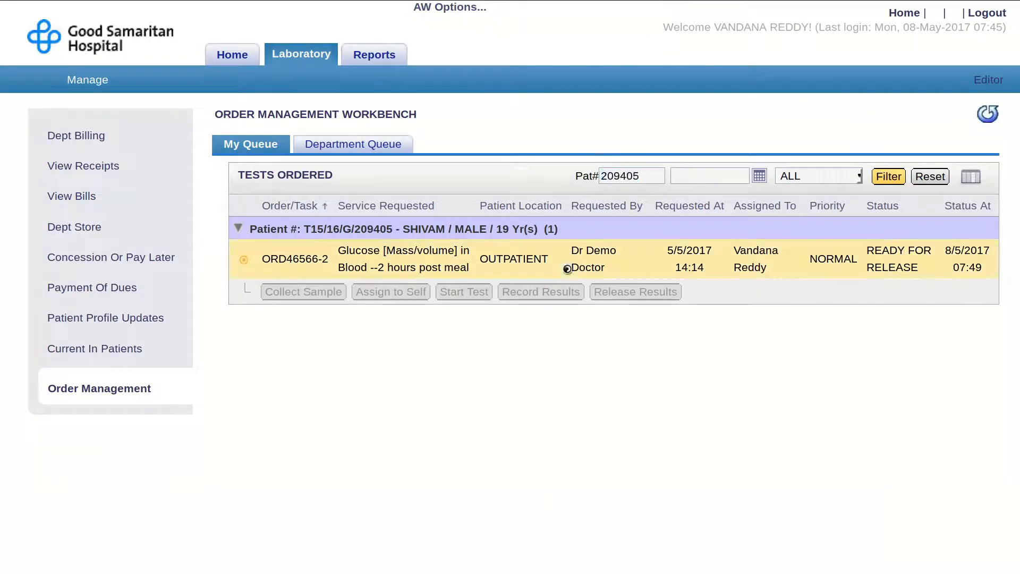
- Release the post-meal glucose results for task 2 in Review & Release Orders and finish
left_click(615, 295)
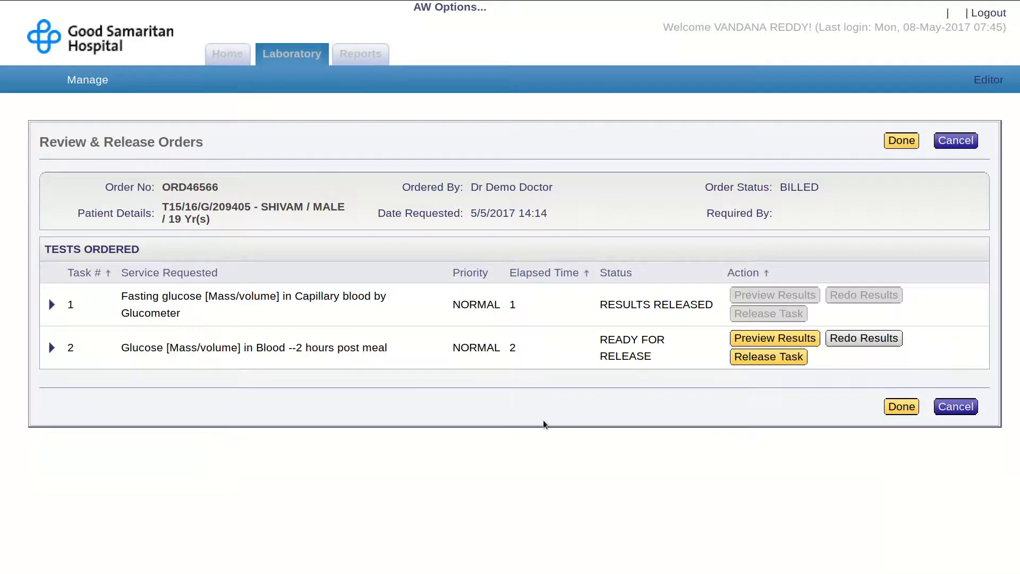
left_click(792, 366)
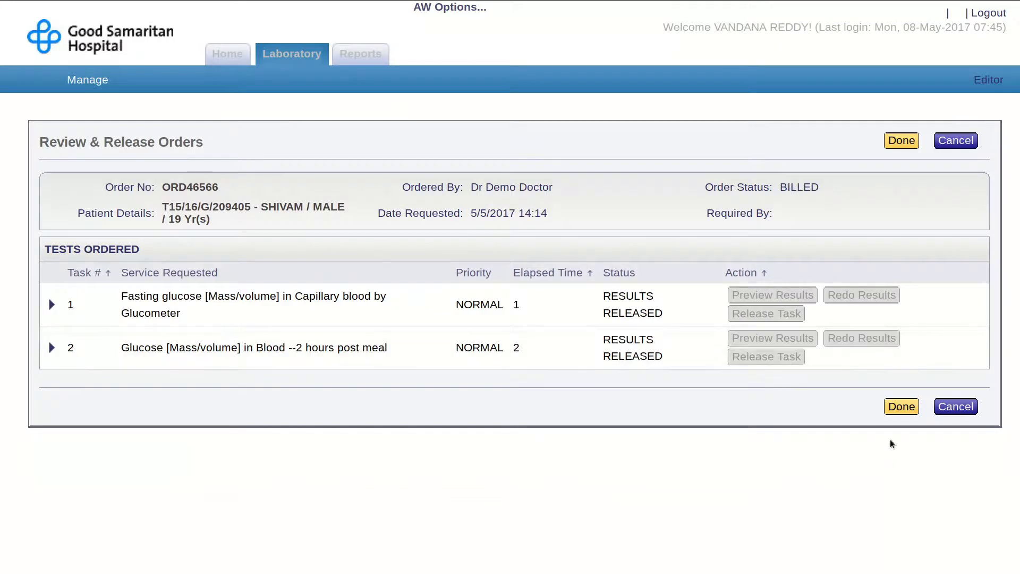
left_click(904, 412)
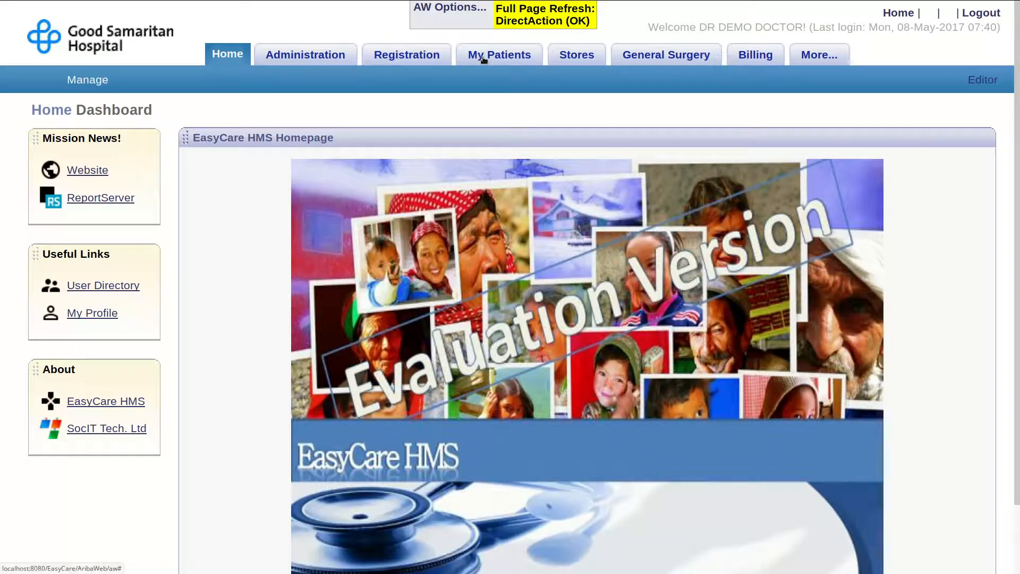
- From My Patients, open the queued patient and the DIABETES MILLETUS episode's treatment chart
left_click(484, 59)
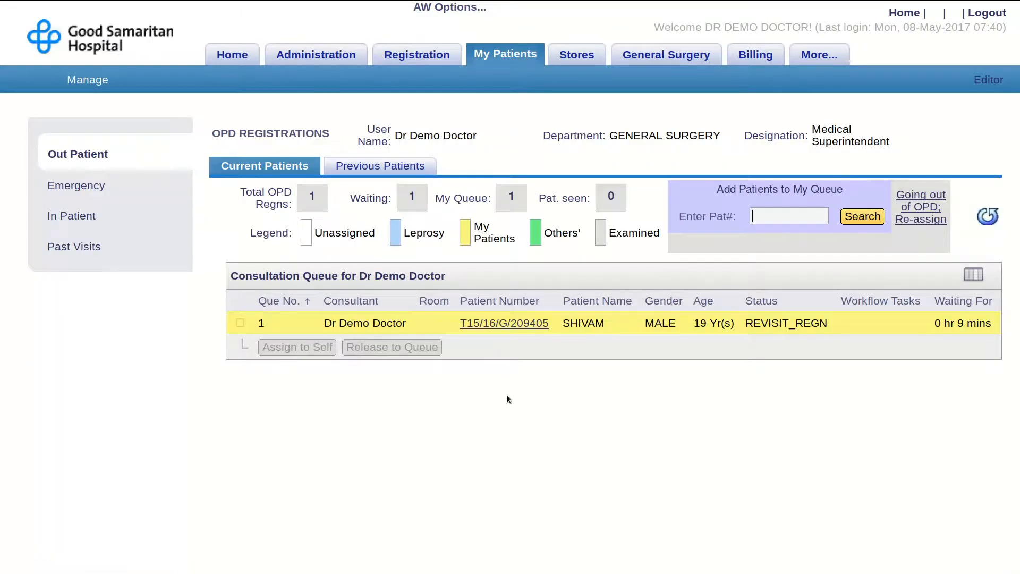
left_click(516, 327)
scroll(507, 435, "down", 3)
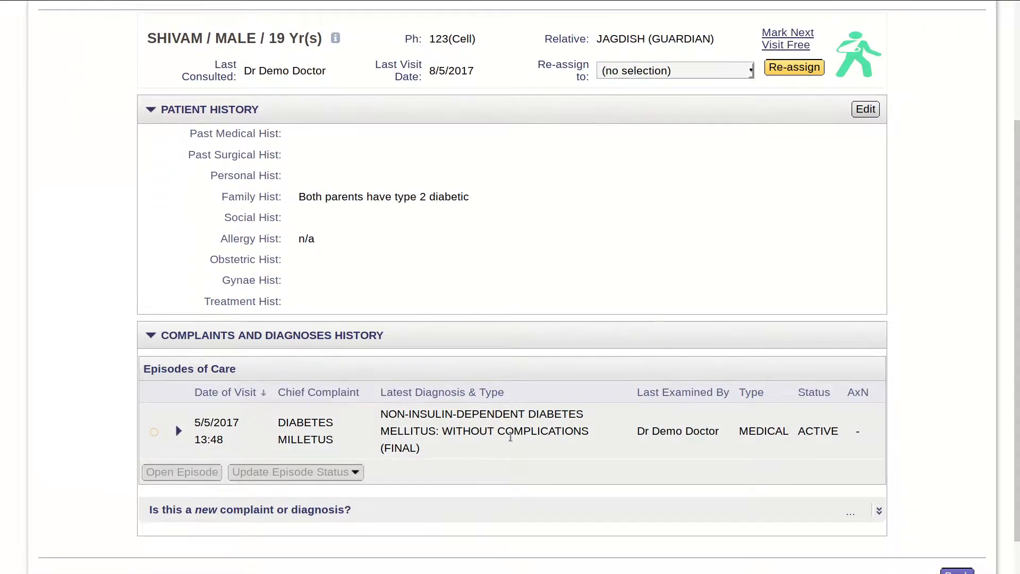
left_click(387, 452)
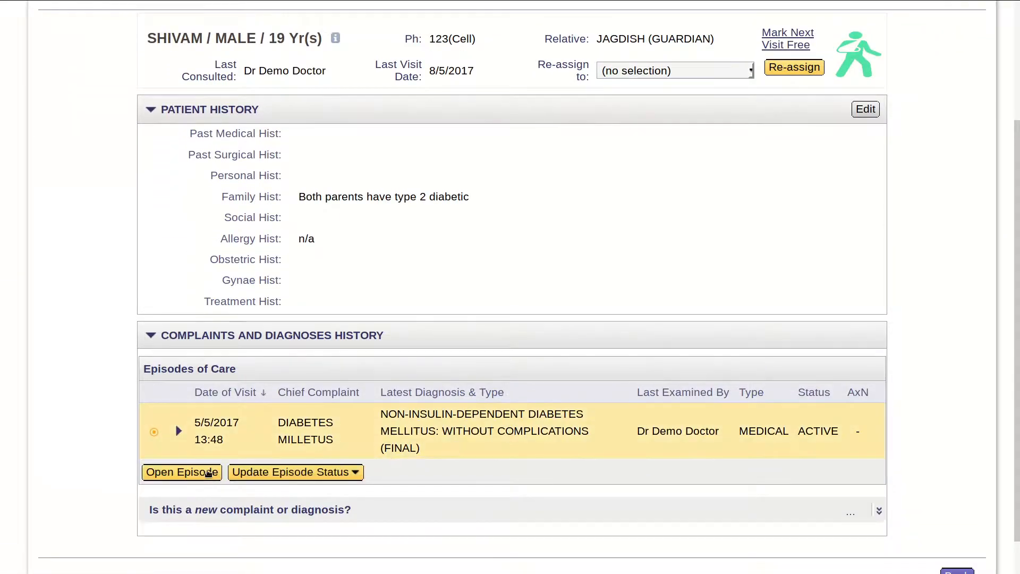
left_click(209, 472)
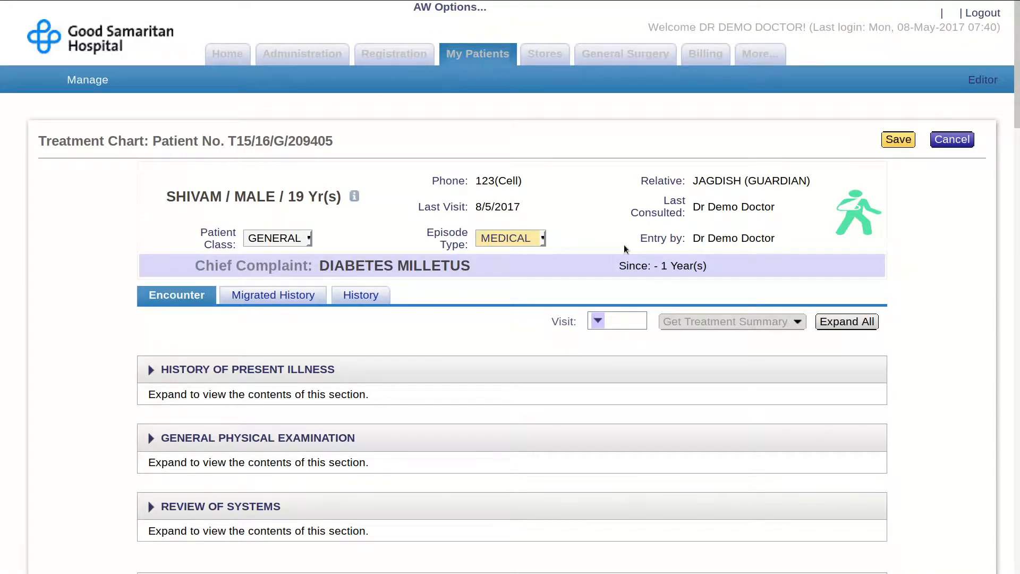
- Add the Last Updt At column to the Services Past Orders list
scroll(625, 249, "down", 4)
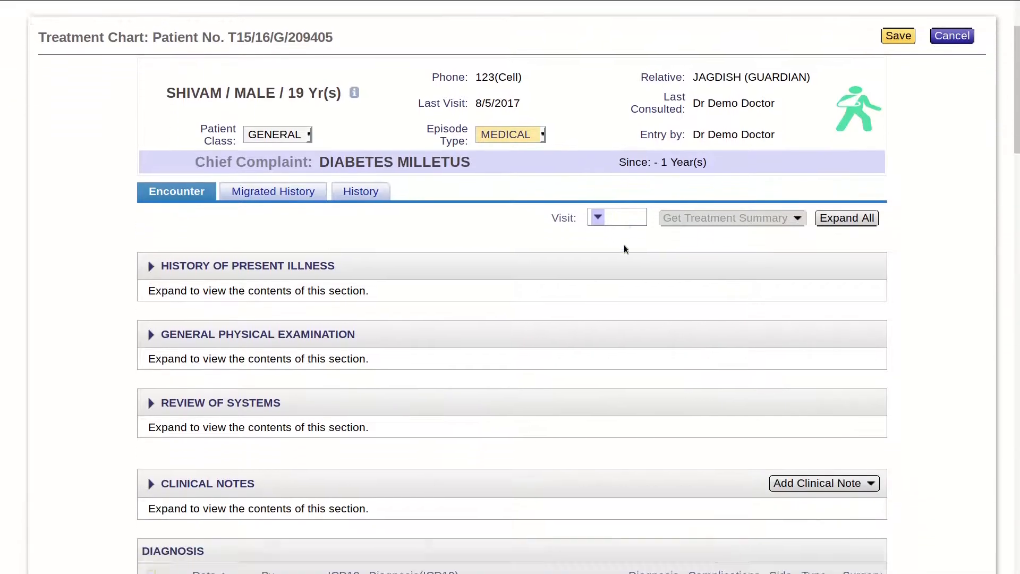
scroll(625, 248, "down", 3)
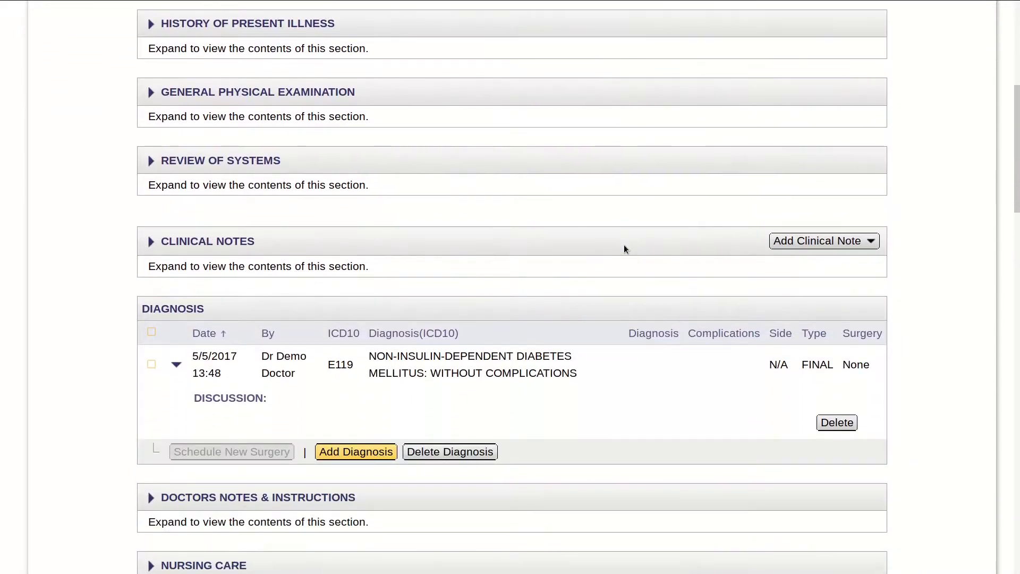
scroll(624, 246, "down", 2)
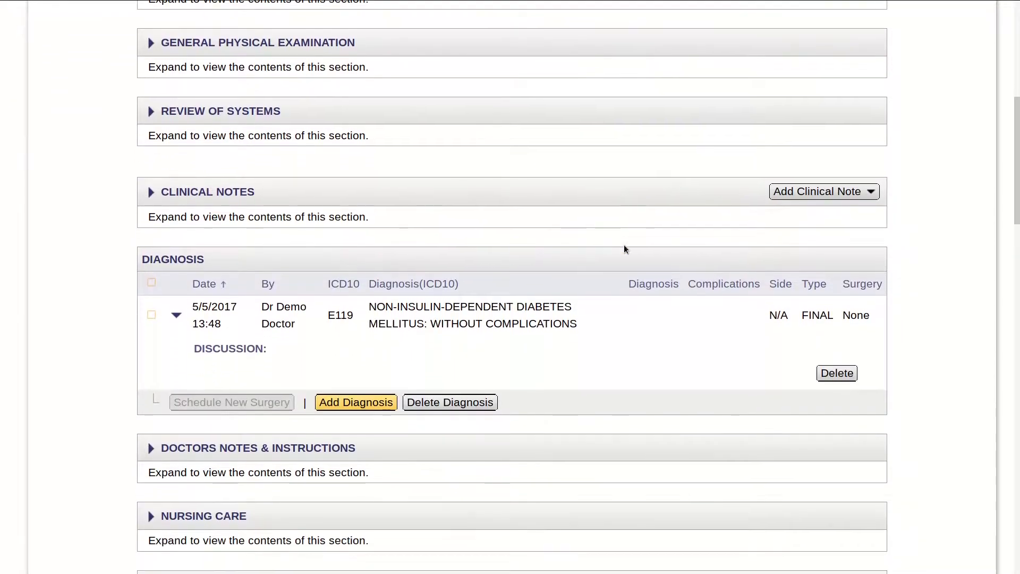
scroll(625, 249, "down", 3)
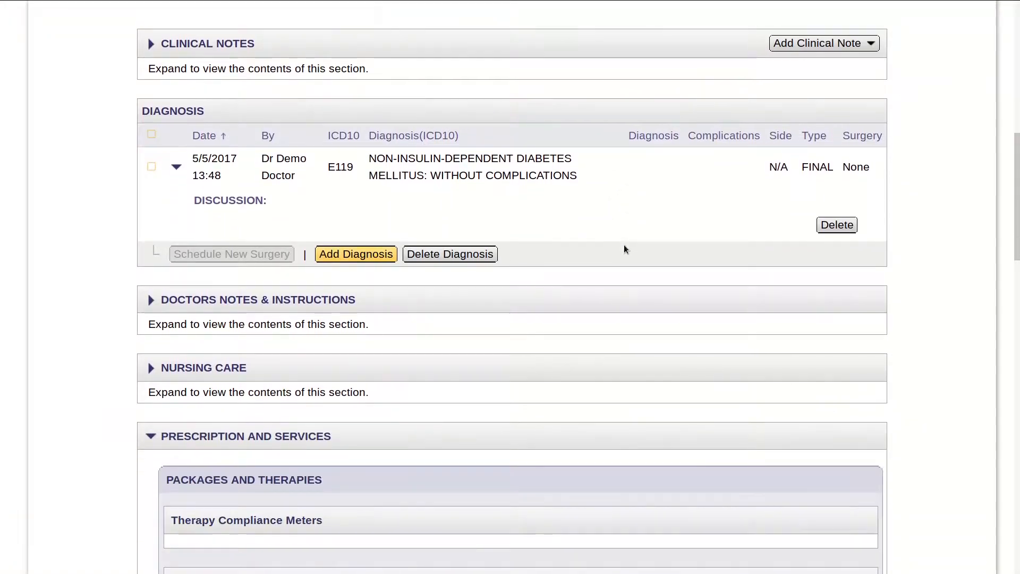
scroll(625, 249, "down", 5)
scroll(625, 249, "down", 4)
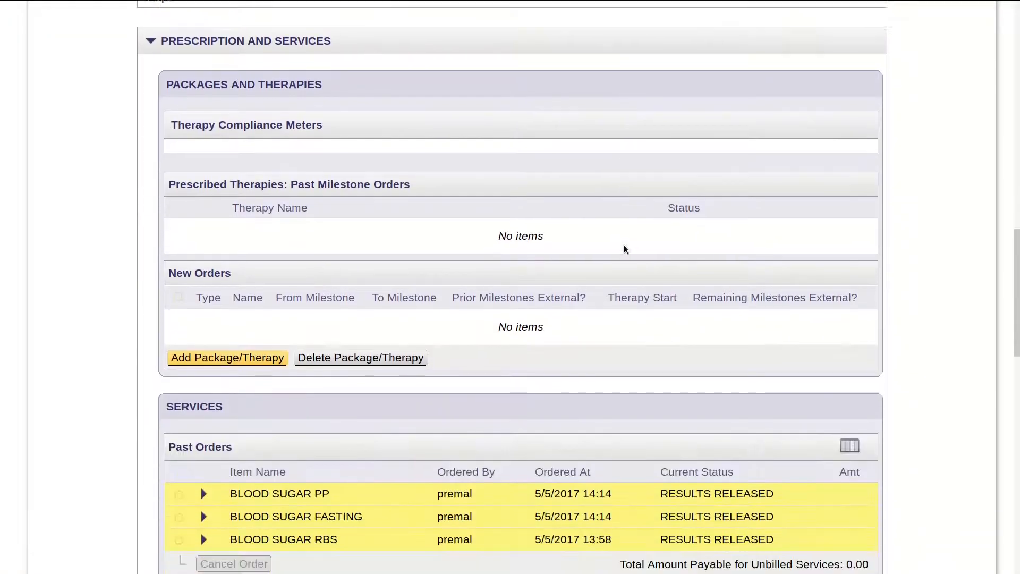
scroll(628, 249, "down", 2)
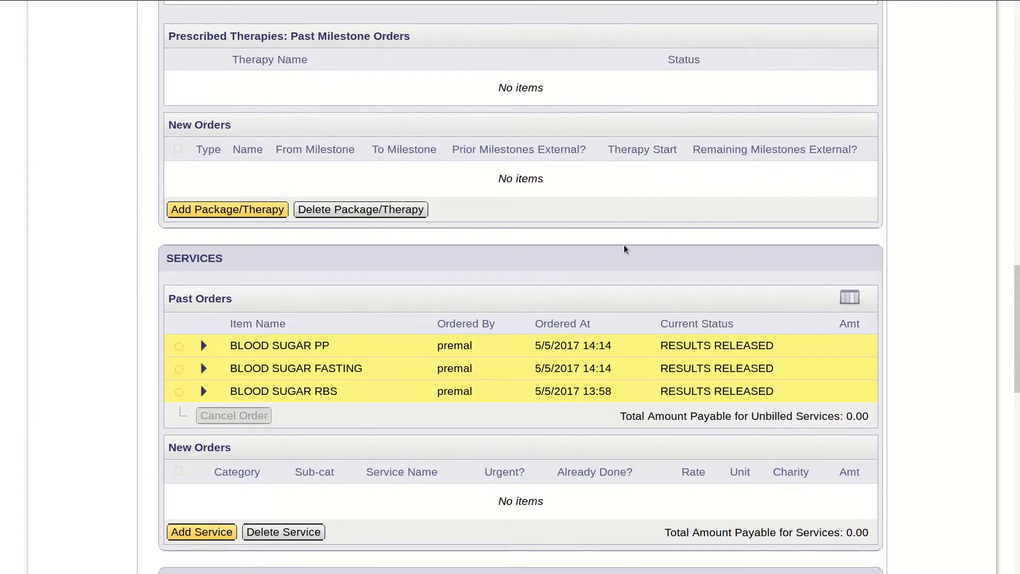
scroll(625, 248, "down", 1)
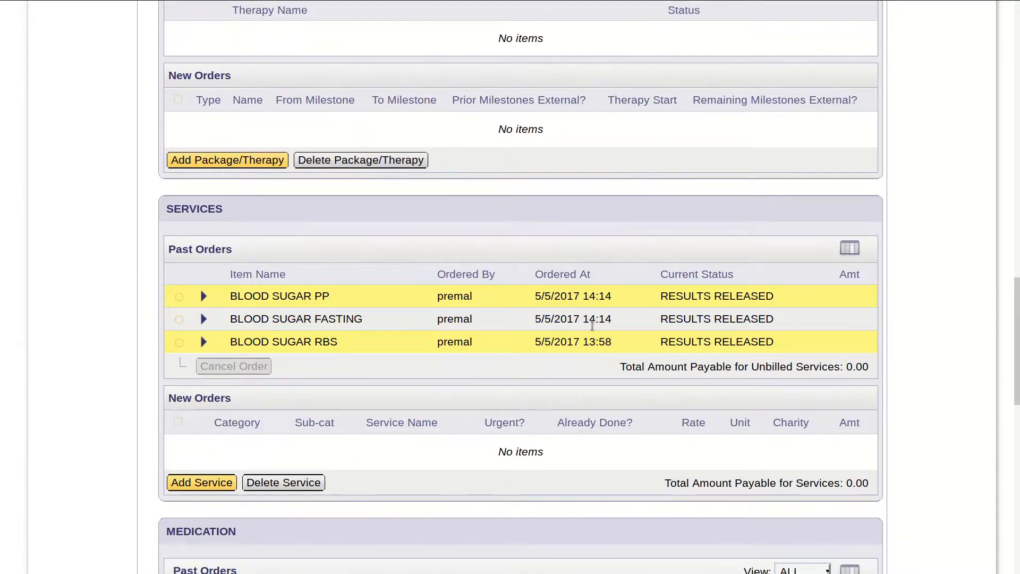
left_click(850, 249)
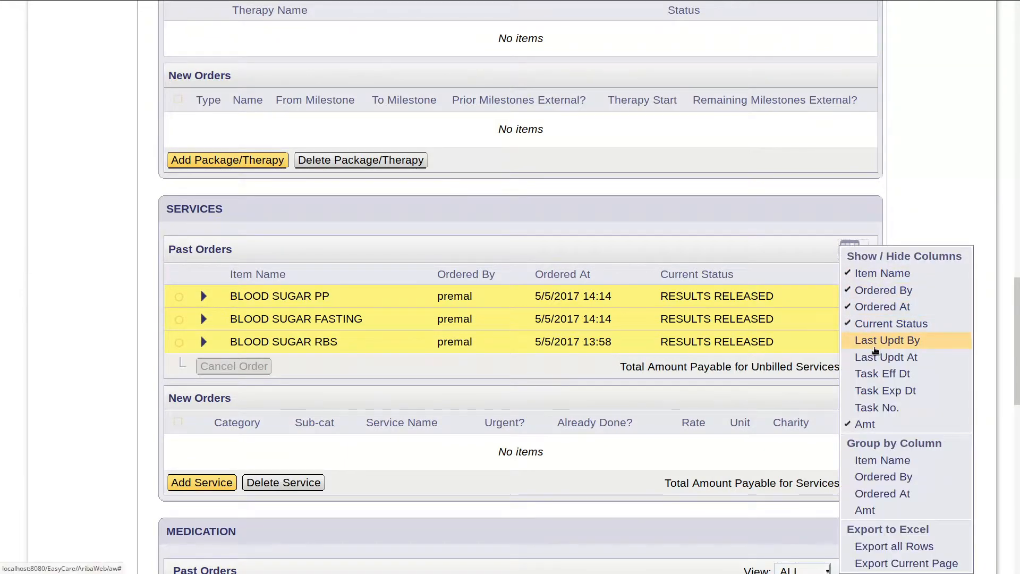
left_click(877, 357)
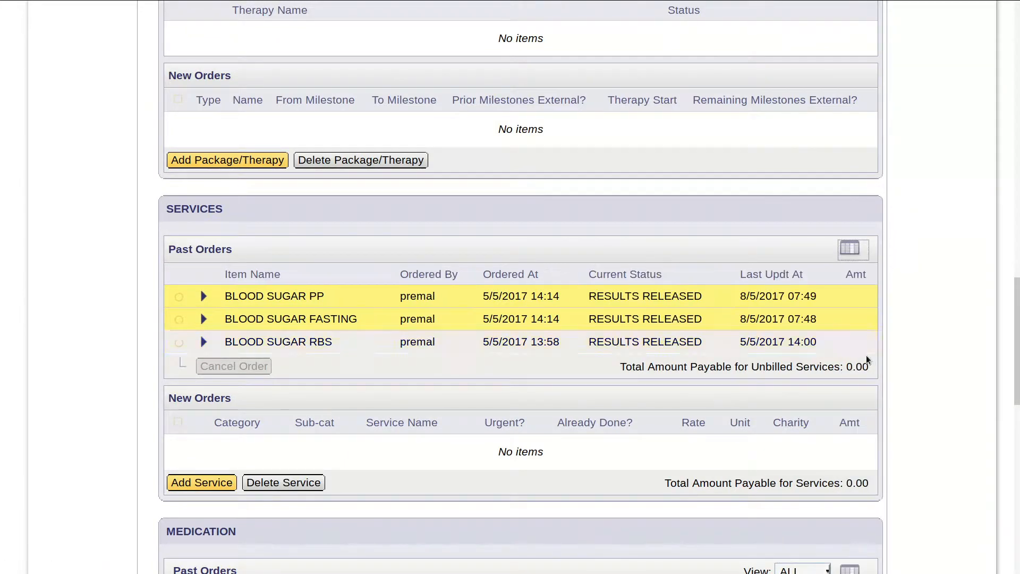
- Expand the BLOOD SUGAR PP and FASTING rows to show the 150 and 130 mg/dL results
left_click(207, 298)
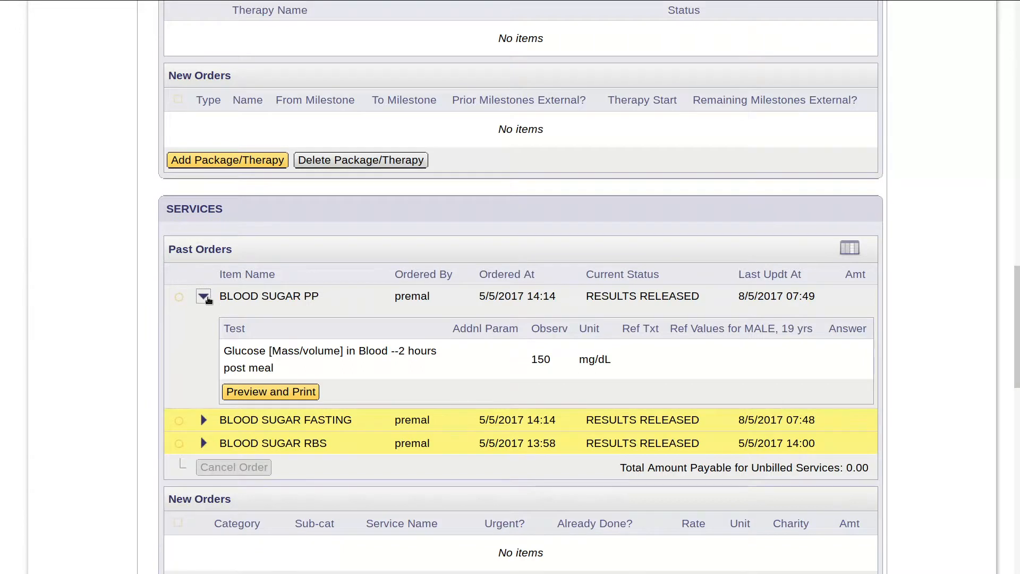
left_click(207, 298)
left_click(207, 323)
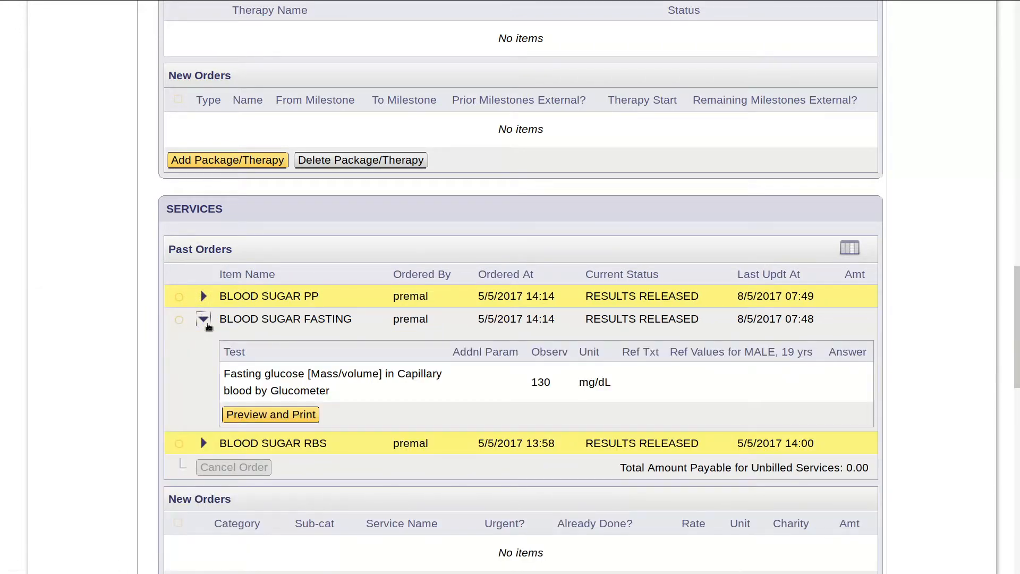
left_click(205, 297)
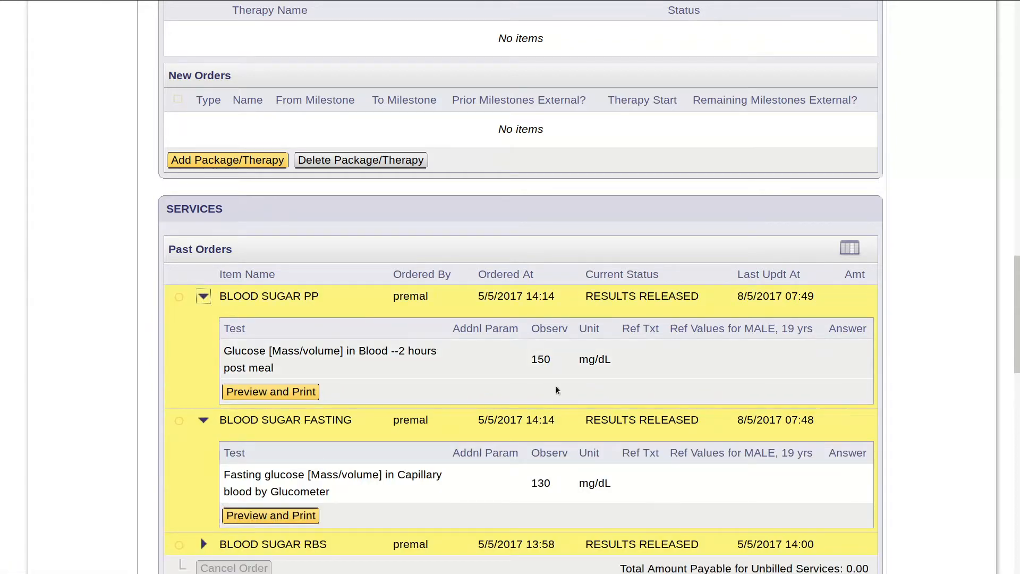
- Add a Medication row, enter 'Metfo' as generic name and pick the metformin item
scroll(558, 467, "down", 6)
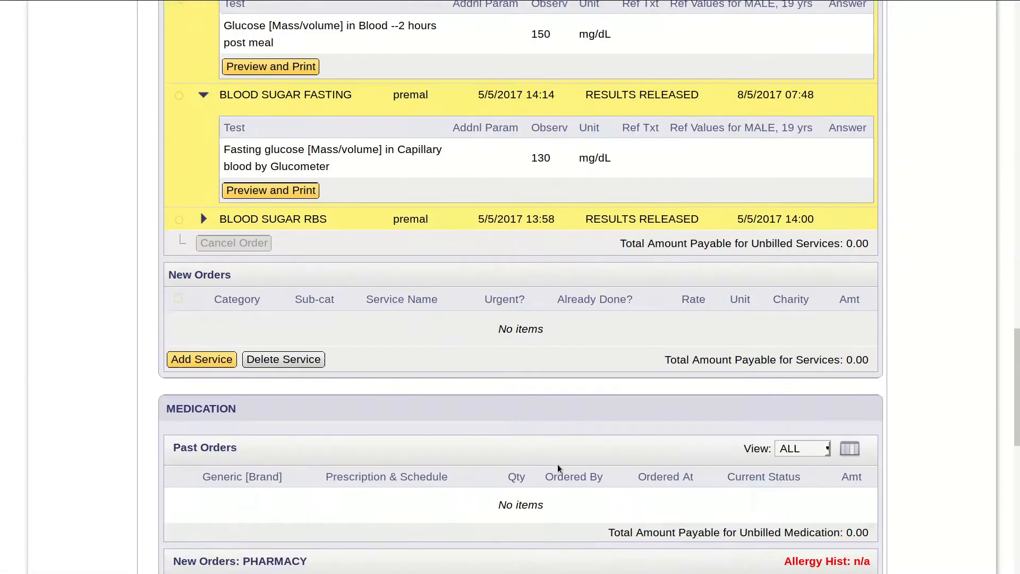
scroll(557, 464, "down", 5)
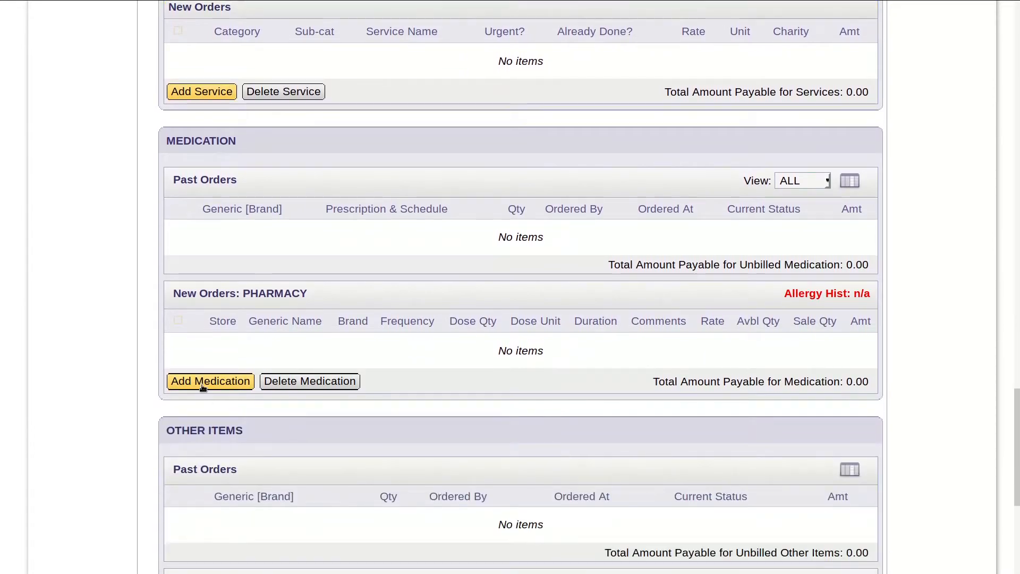
left_click(202, 383)
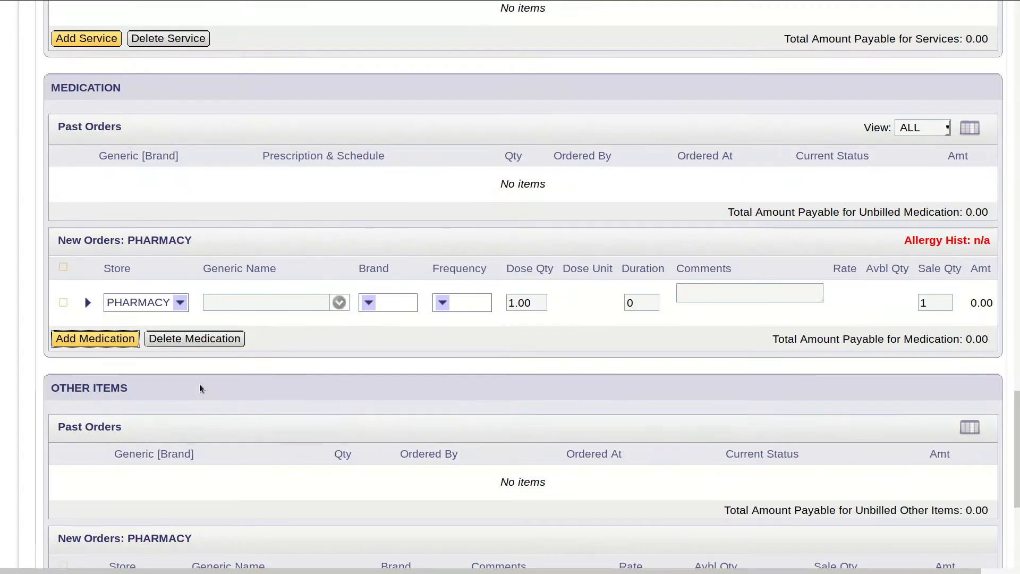
type("Metfo")
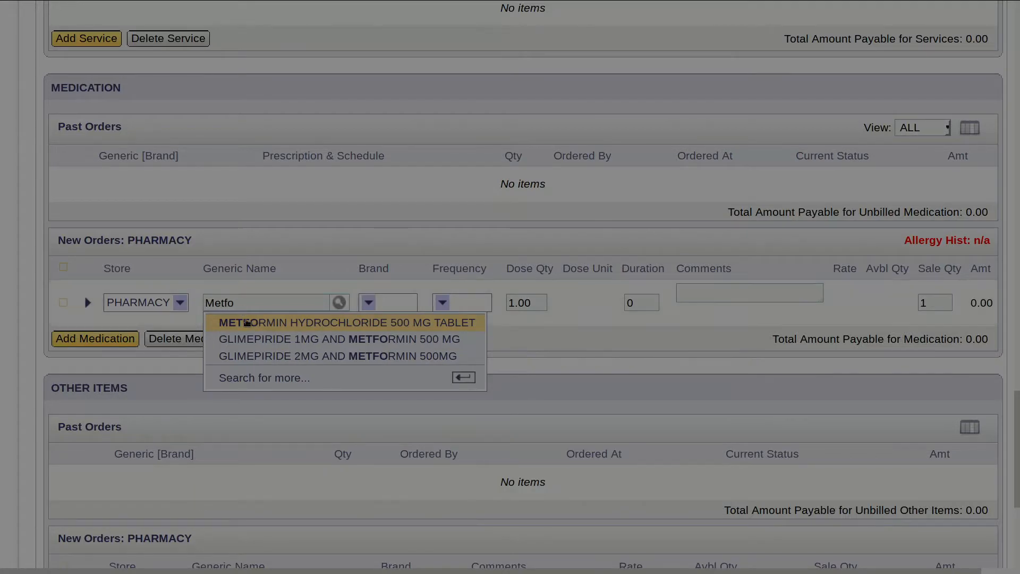
left_click(256, 346)
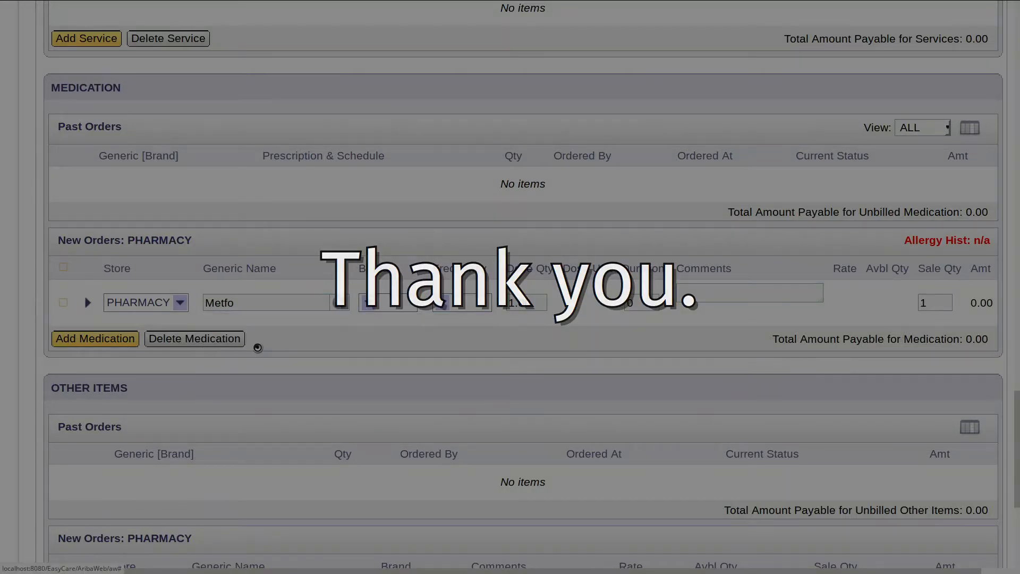